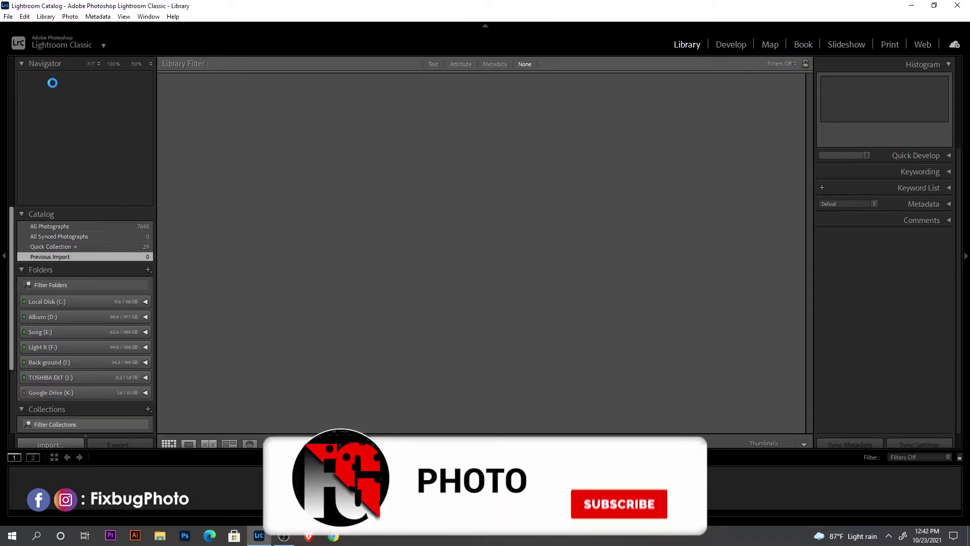
Step: Switch to File Explorer, open the nicho folder on drive E:, and bring the elf_12 photo into Lightroom's import window
left_click(159, 534)
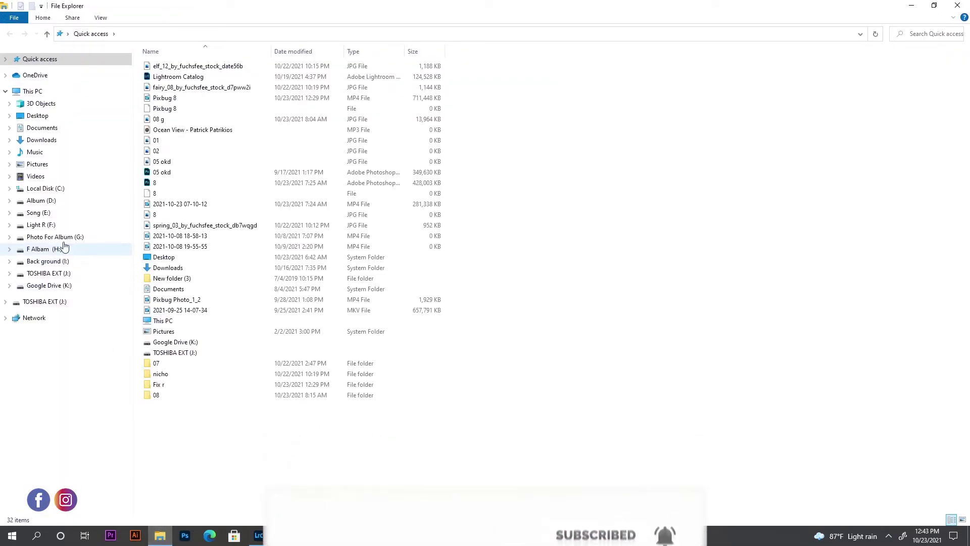
left_click(38, 213)
double_click(883, 358)
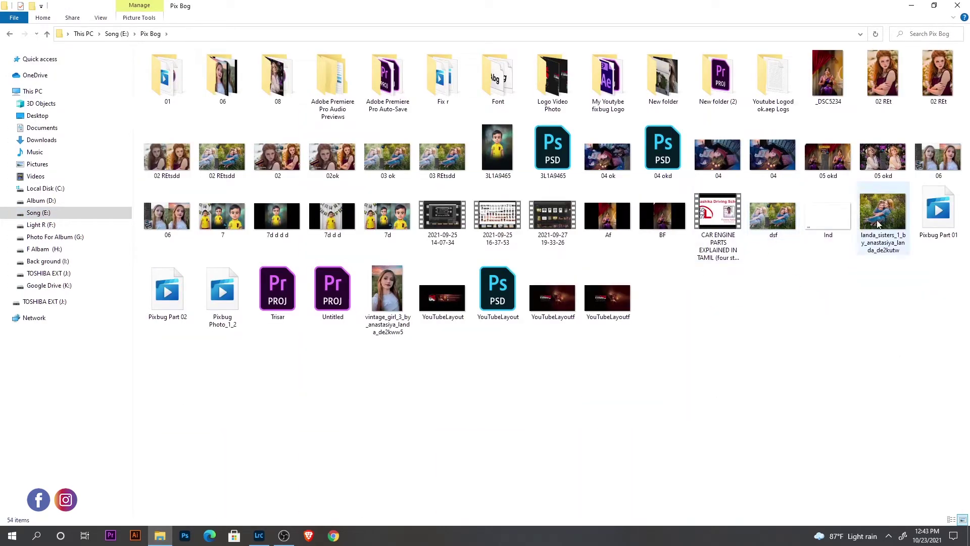
left_click(10, 34)
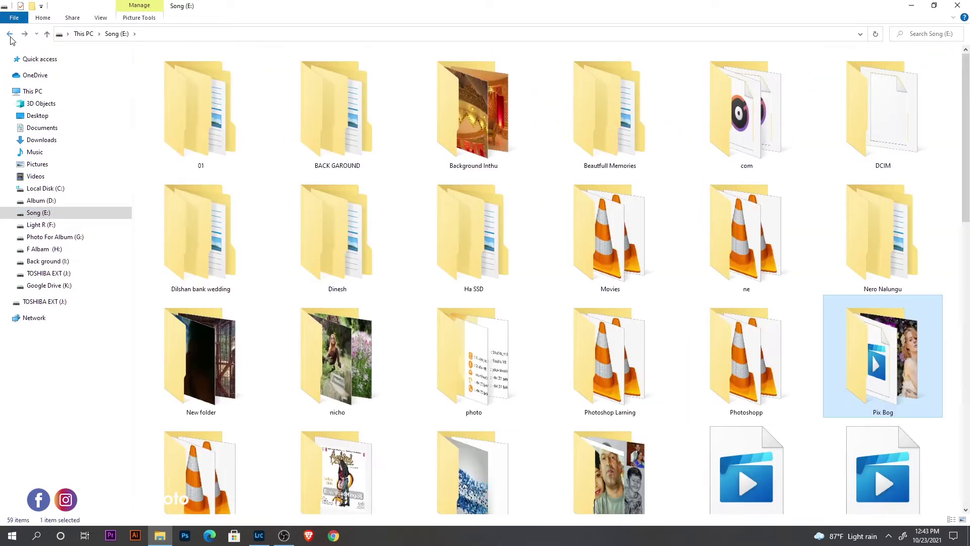
double_click(282, 340)
left_click_drag(332, 147, 272, 287)
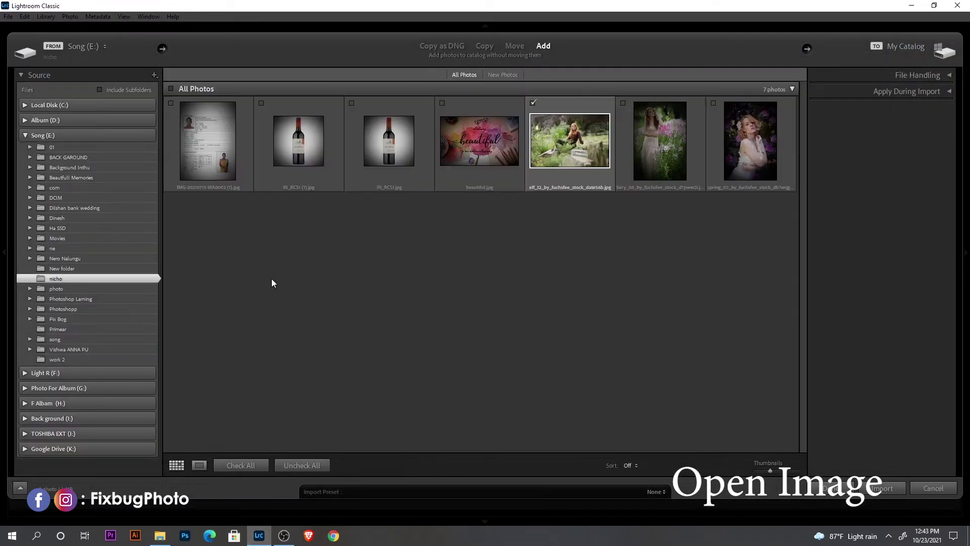
Step: Preview and import the elf_12 photo of the woman among the ferns, and open it in the Develop module
double_click(581, 146)
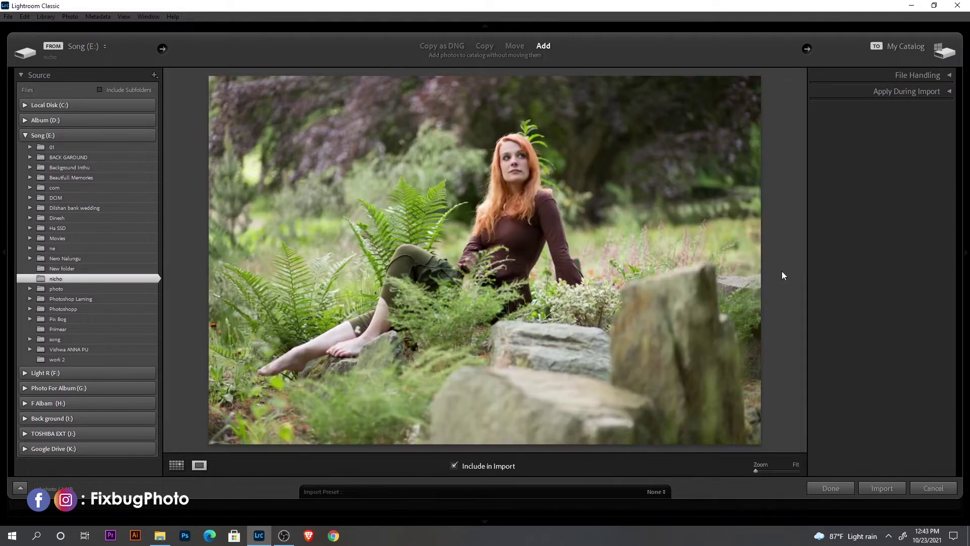
left_click(879, 490)
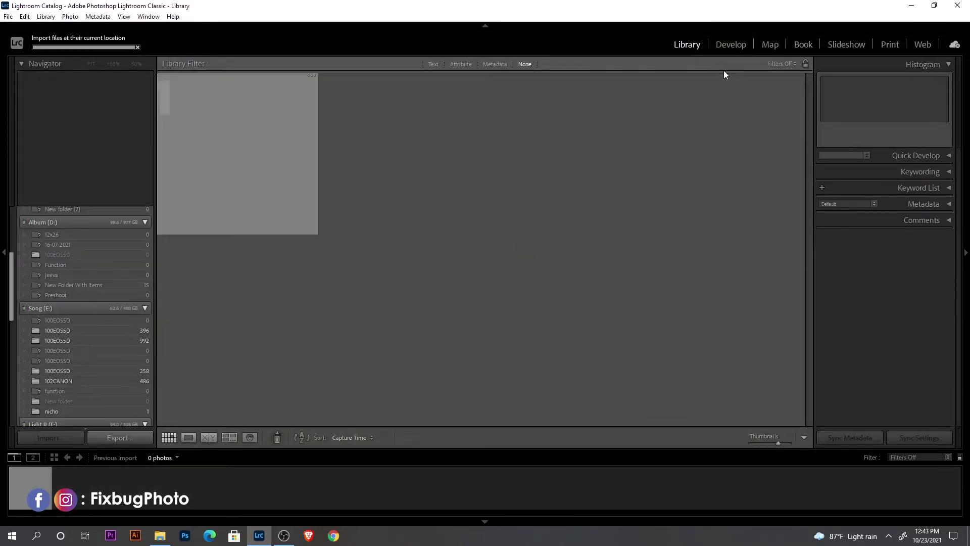
left_click(727, 45)
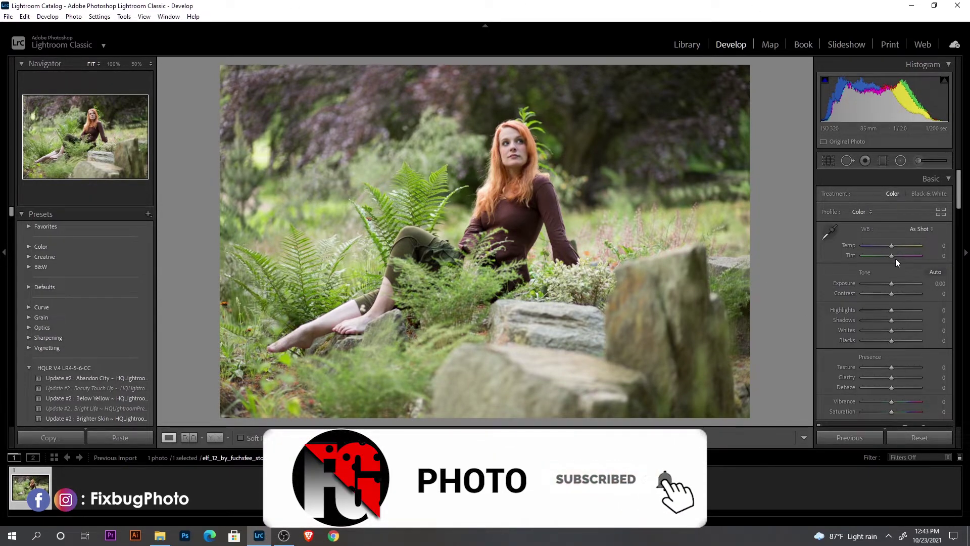
Step: Apply Auto white balance and fine-tune it to Temp +2 and Tint +25
left_click(917, 230)
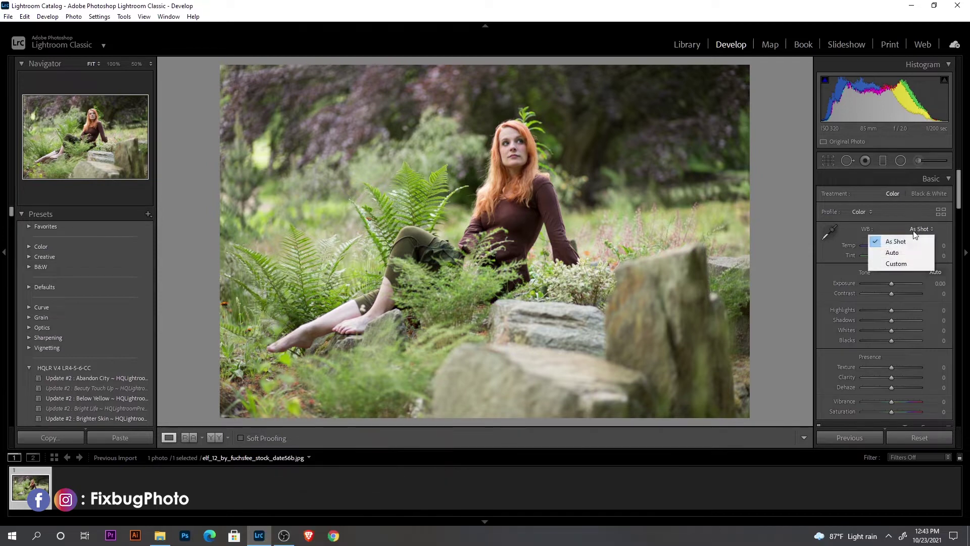
left_click(898, 250)
left_click_drag(891, 245, 893, 246)
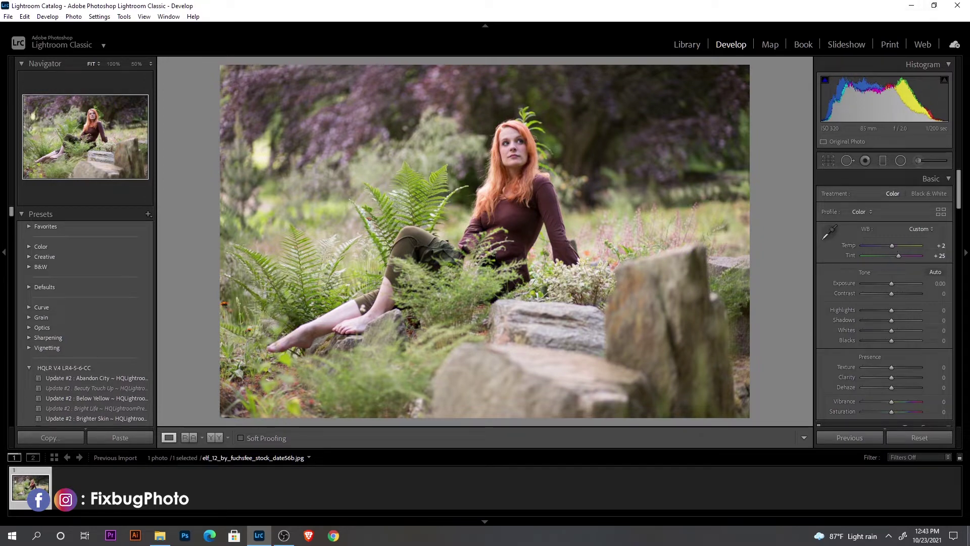
Step: Apply Auto tone, refine it with Shadows +63, Whites -86 and Blacks -33, and set Clarity to +12 and Dehaze to +16
left_click(935, 272)
left_click_drag(882, 334, 910, 320)
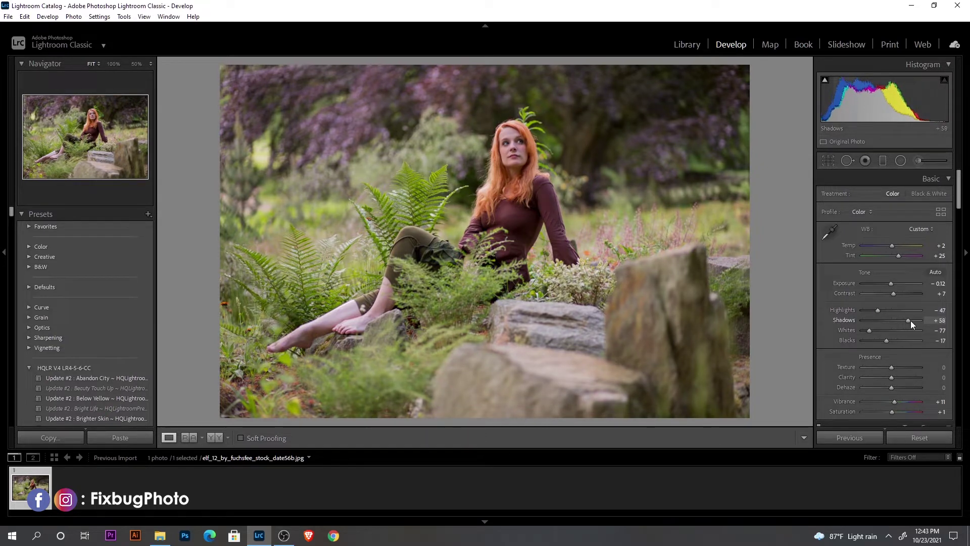
left_click_drag(887, 341, 866, 329)
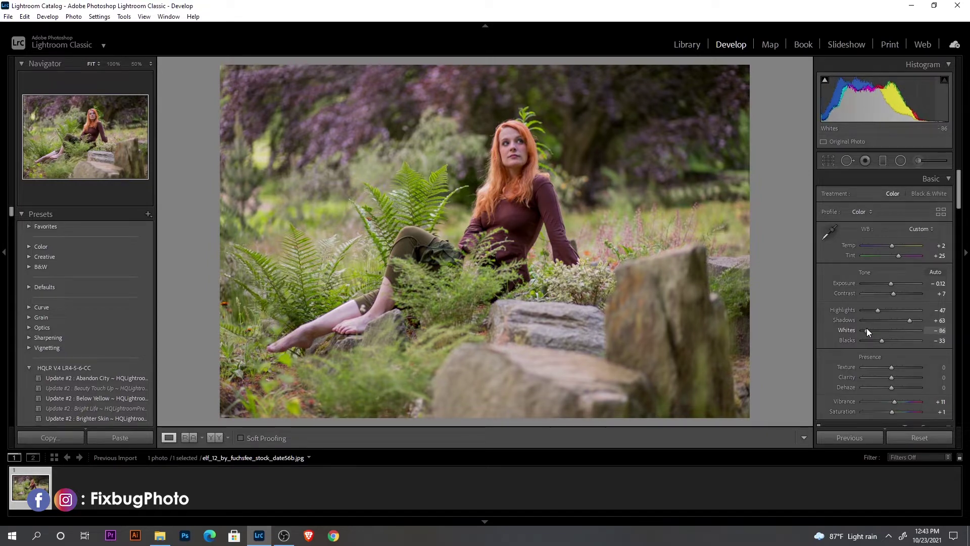
mouse_move(893, 381)
left_mouse_down()
mouse_move(898, 390)
mouse_move(896, 380)
left_mouse_up()
left_click(896, 381)
Step: Adjust the tone curve regions with Darks at +8 and Lights at +5
scroll(857, 314, "down", 5)
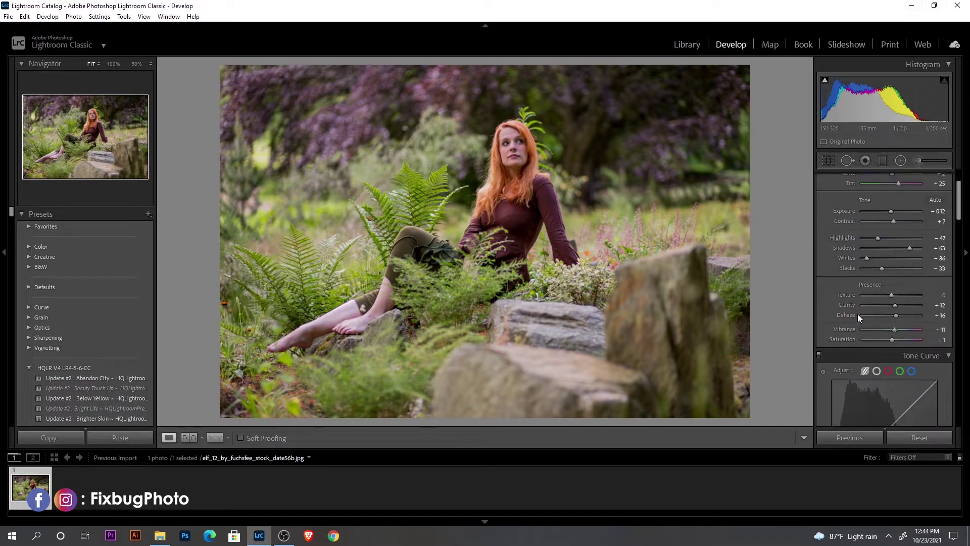
scroll(848, 348, "down", 2)
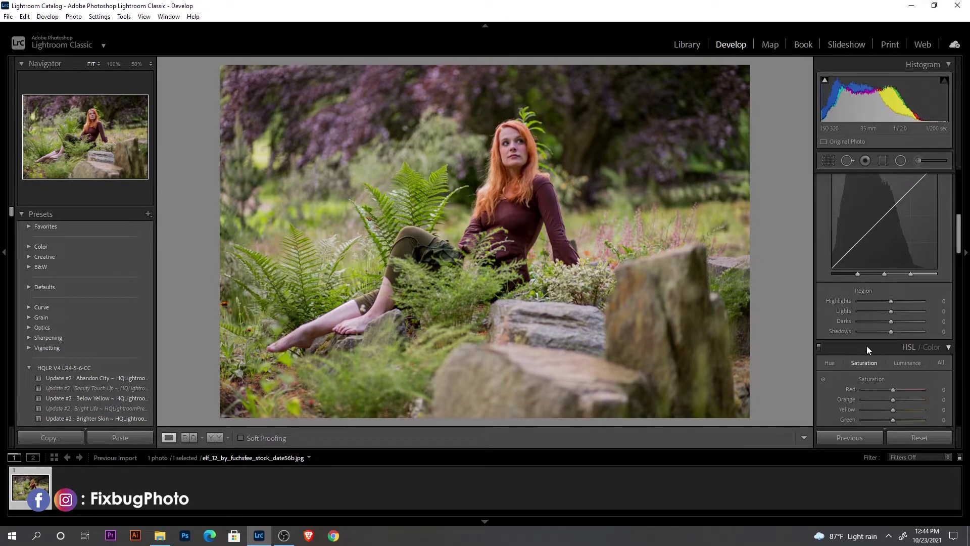
left_click_drag(890, 324, 893, 326)
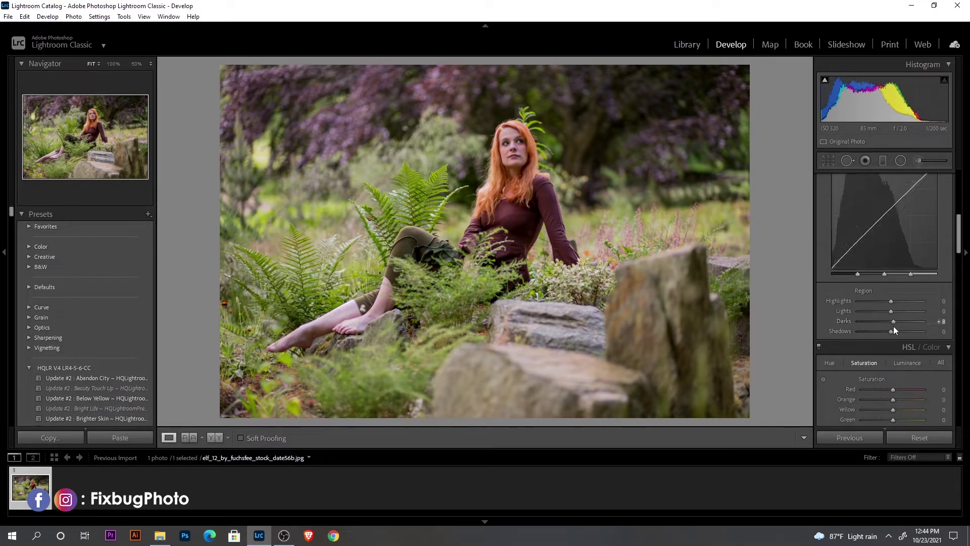
left_click_drag(894, 311, 893, 311)
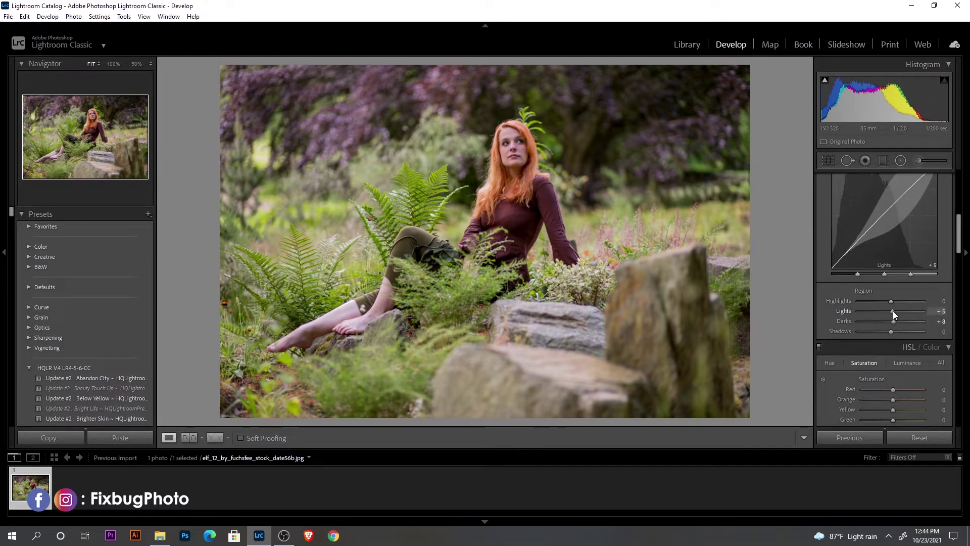
Step: Raise the HSL saturation of Orange to +7, Purple to +55 and Magenta to +13
scroll(852, 346, "down", 4)
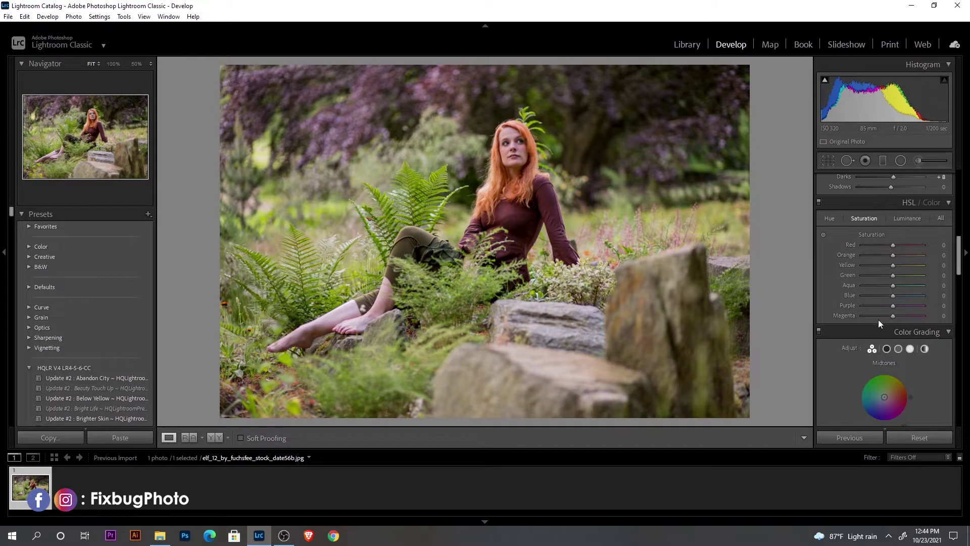
left_click(903, 306)
left_click_drag(919, 306, 896, 318)
Step: Brighten the orange tones by setting the HSL Orange luminance to +15
left_click(831, 219)
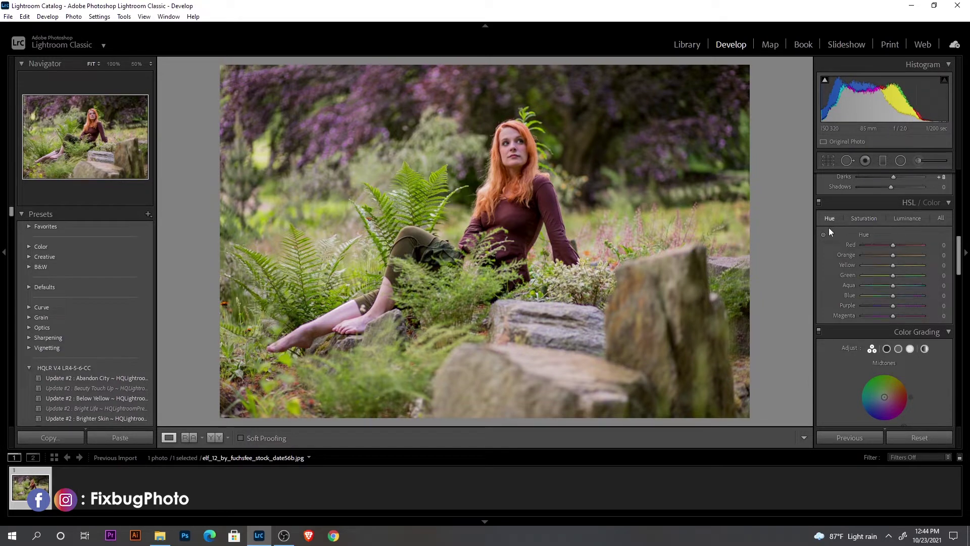
left_click(904, 220)
left_click(900, 255)
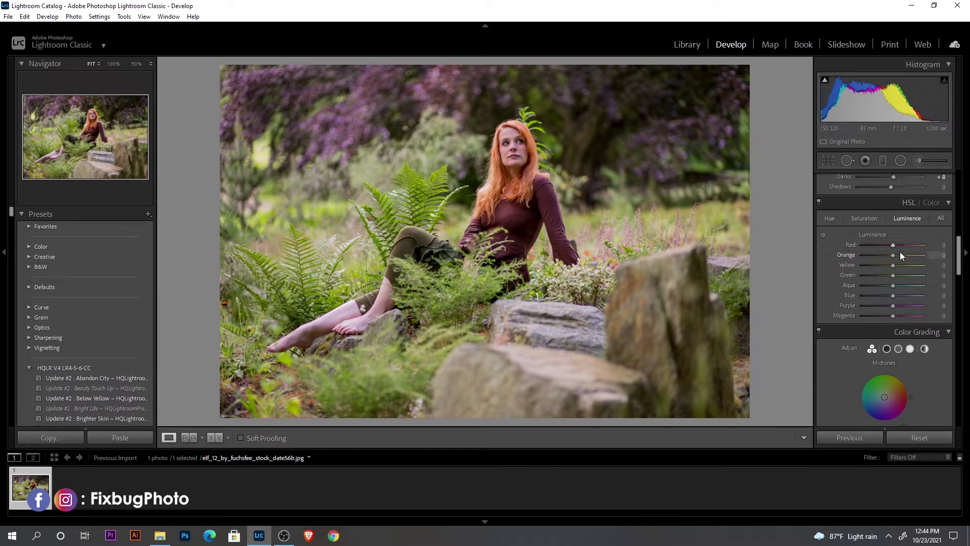
left_click_drag(901, 253, 898, 255)
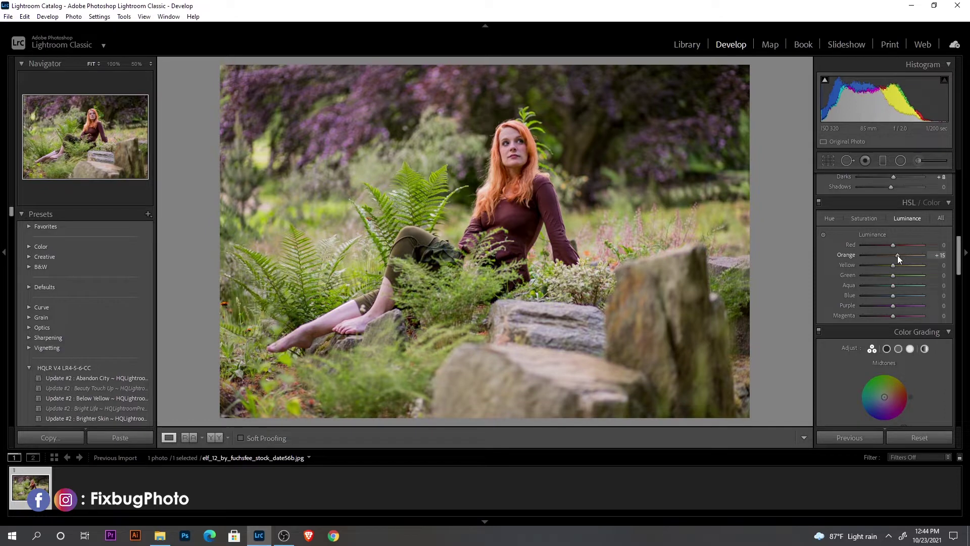
Step: Review the HSL saturation and hue settings, and set the luminance of Aqua to -73 and Green to -3
left_click(864, 217)
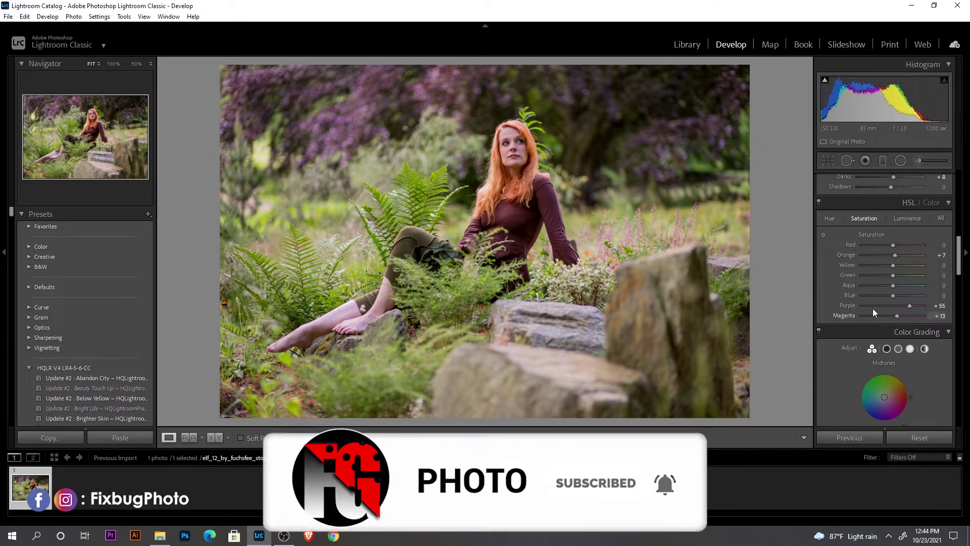
left_click(828, 217)
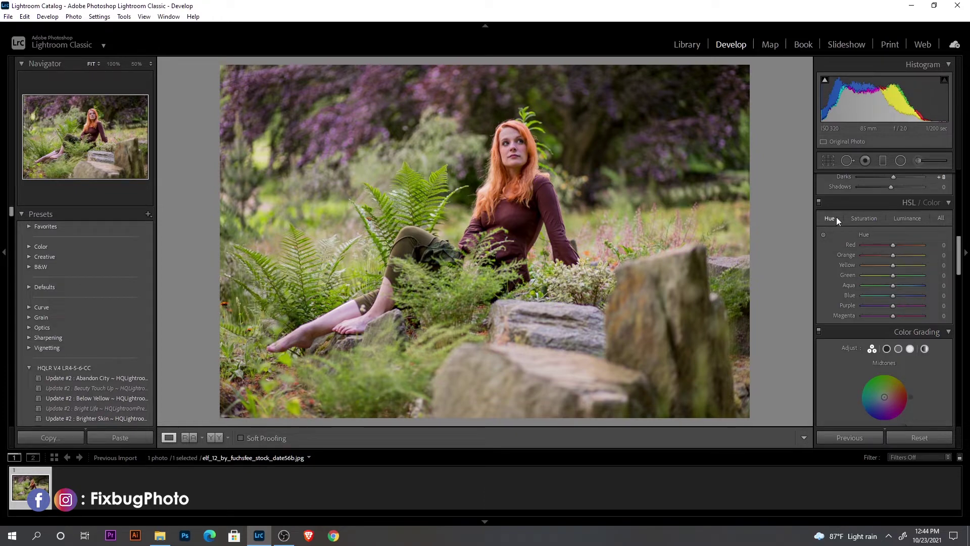
left_click(907, 220)
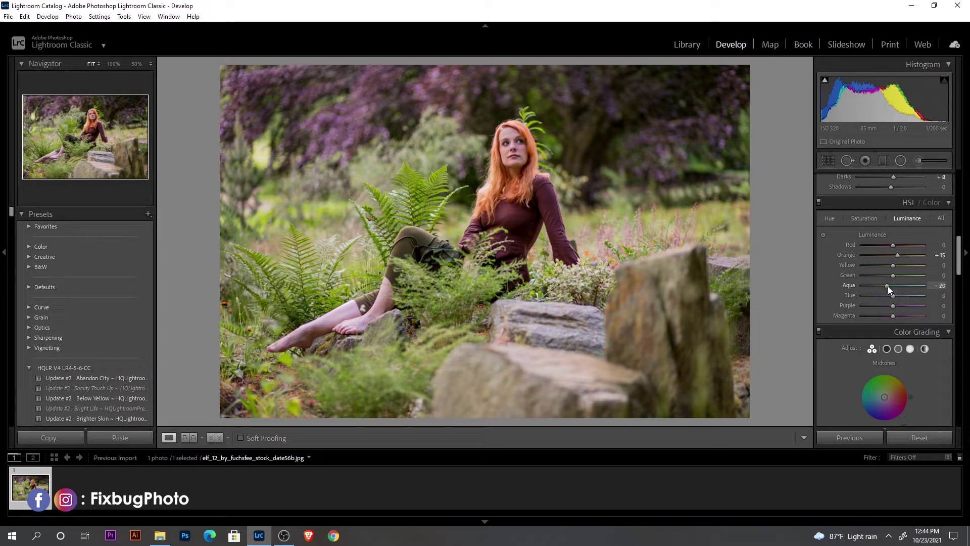
left_click_drag(870, 286, 893, 273)
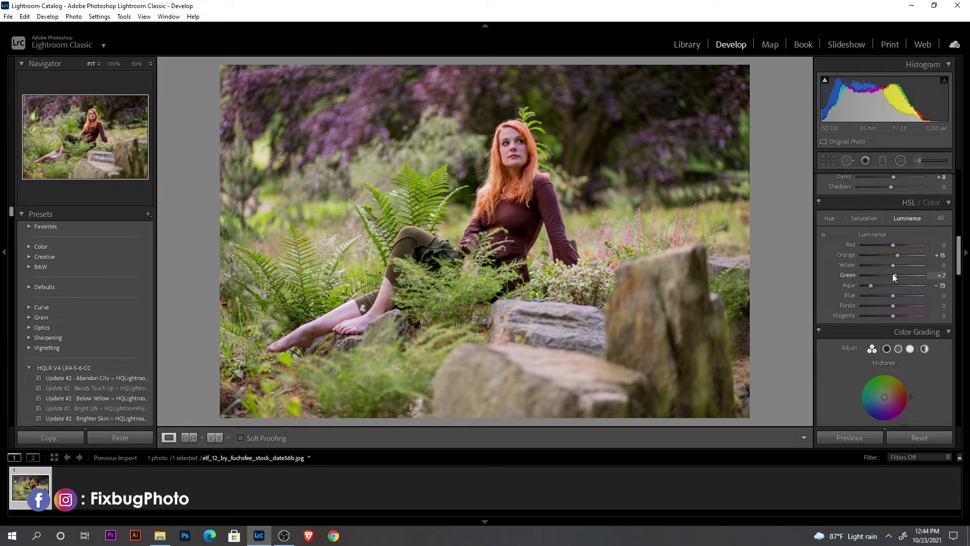
left_click_drag(893, 273, 888, 275)
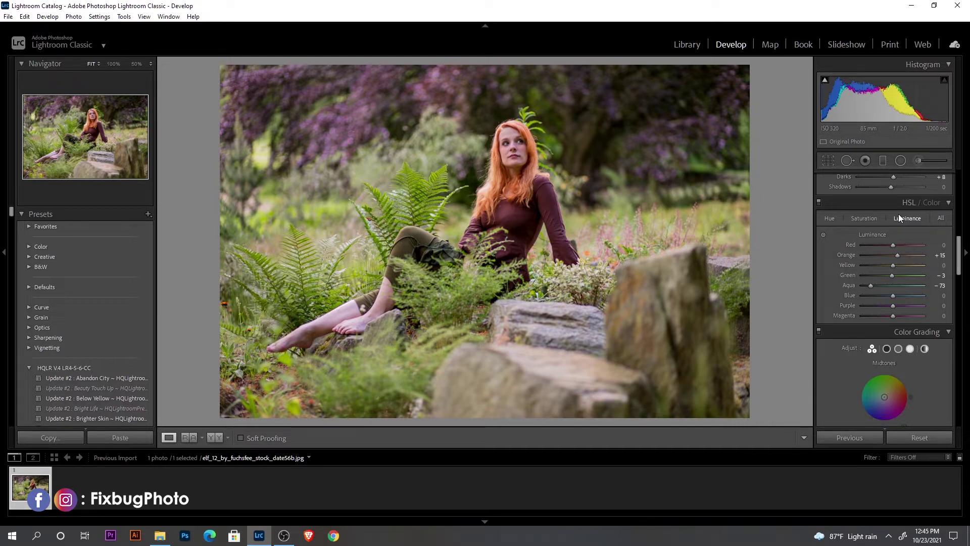
Step: Color grade the midtones with a faint blue tint at hue 252, saturation 3, and tint the shadows toward magenta
scroll(857, 320, "down", 3)
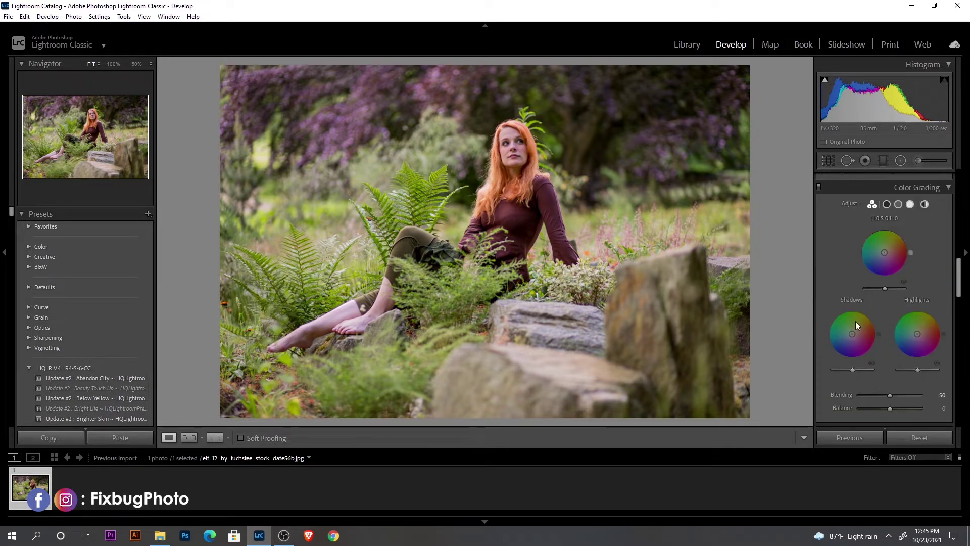
left_click_drag(884, 252, 884, 253)
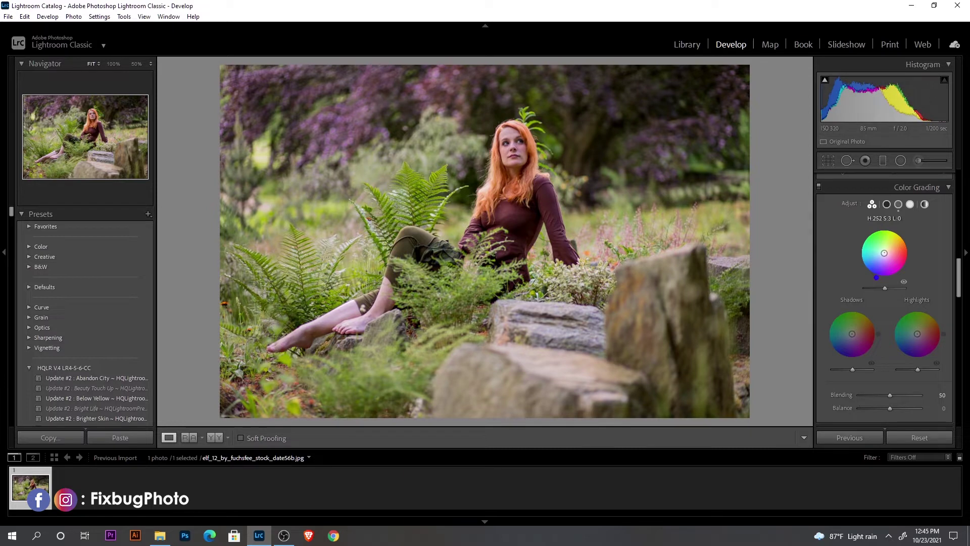
left_click_drag(851, 334, 855, 335)
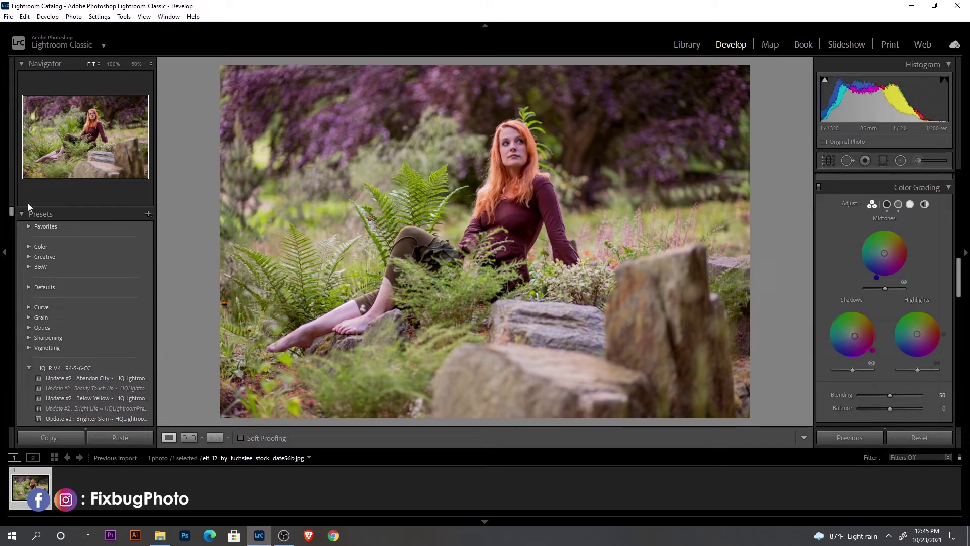
Step: Collapse the Basic, Tone Curve, HSL / Color, Color Grading, Detail and Lens Corrections adjustment sections
scroll(903, 369, "down", 2)
scroll(903, 369, "down", 3)
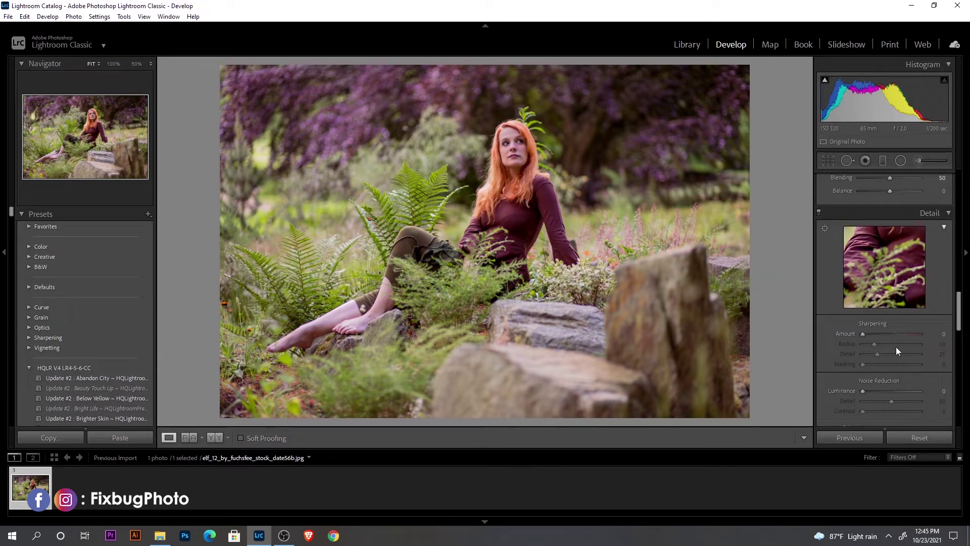
scroll(886, 352, "down", 2)
scroll(881, 347, "down", 2)
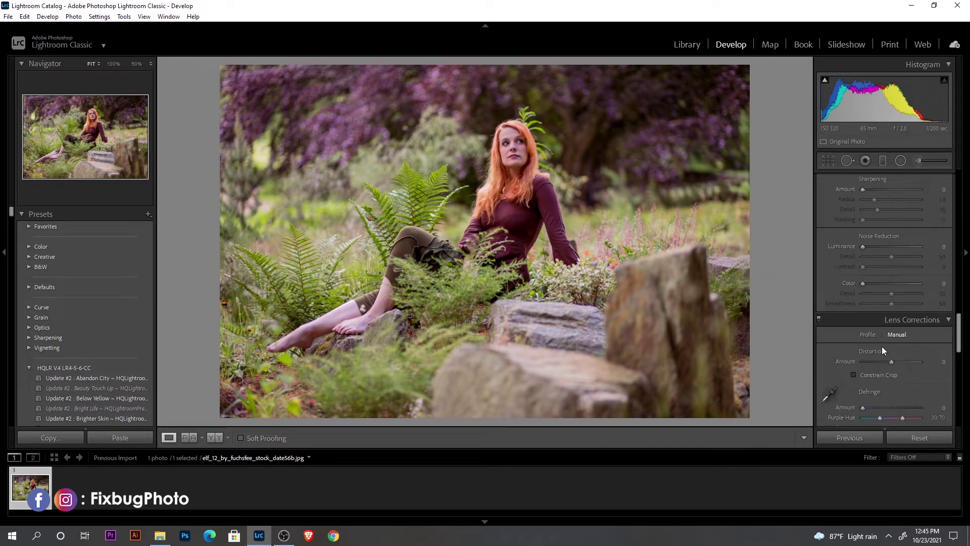
scroll(874, 271, "up", 2)
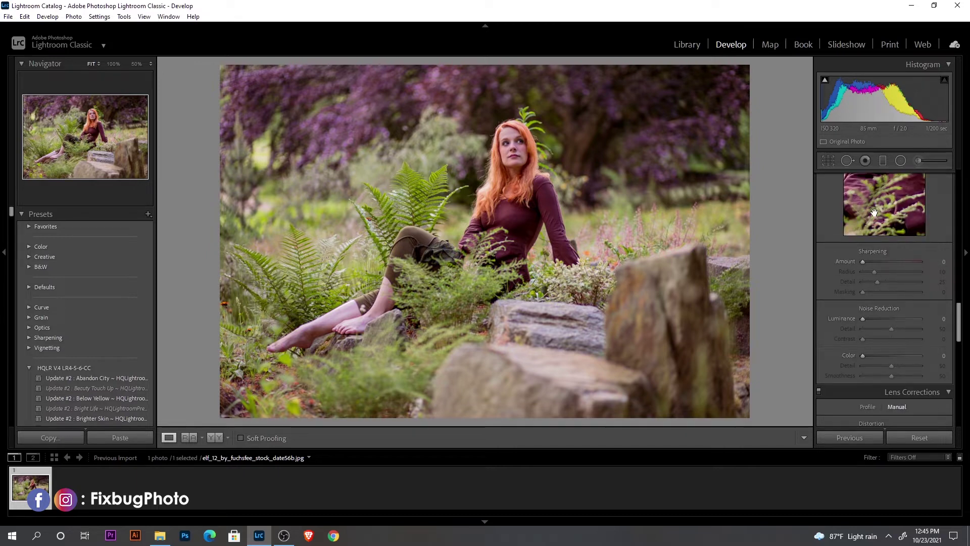
left_click_drag(959, 318, 960, 173)
left_click(950, 180)
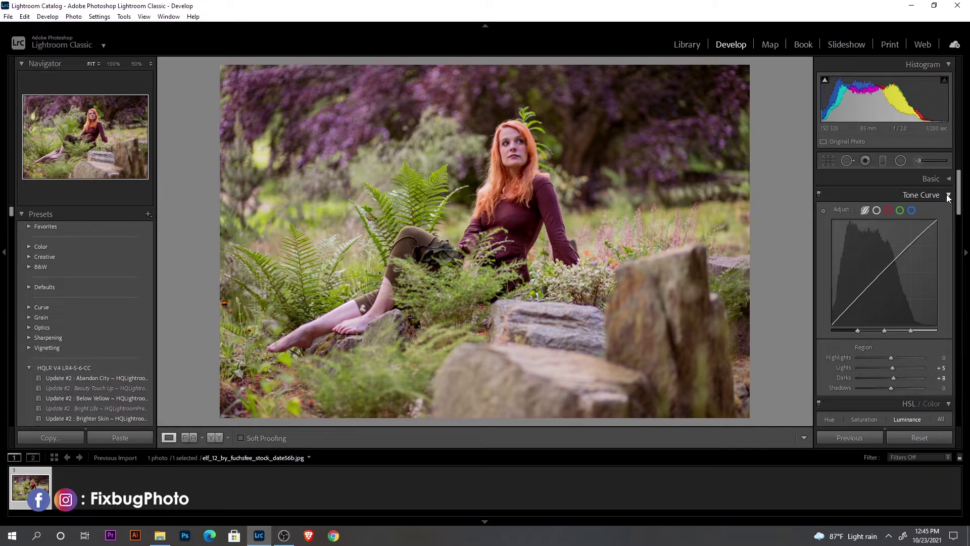
left_click(949, 195)
left_click(950, 211)
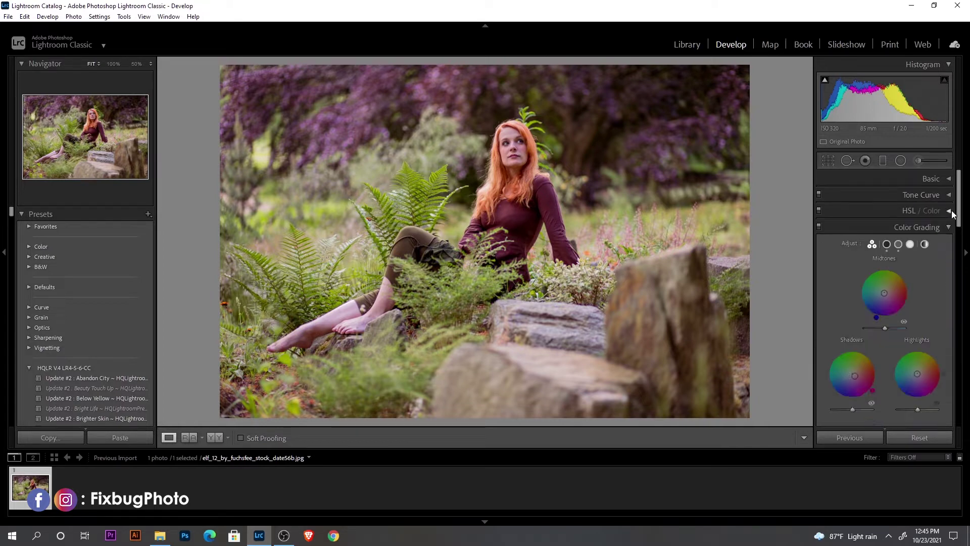
left_click(949, 227)
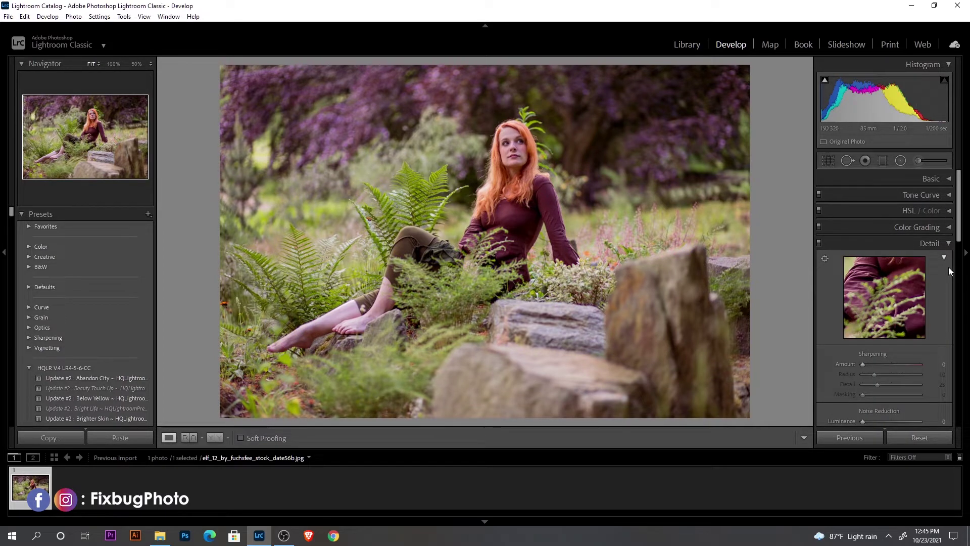
left_click(948, 244)
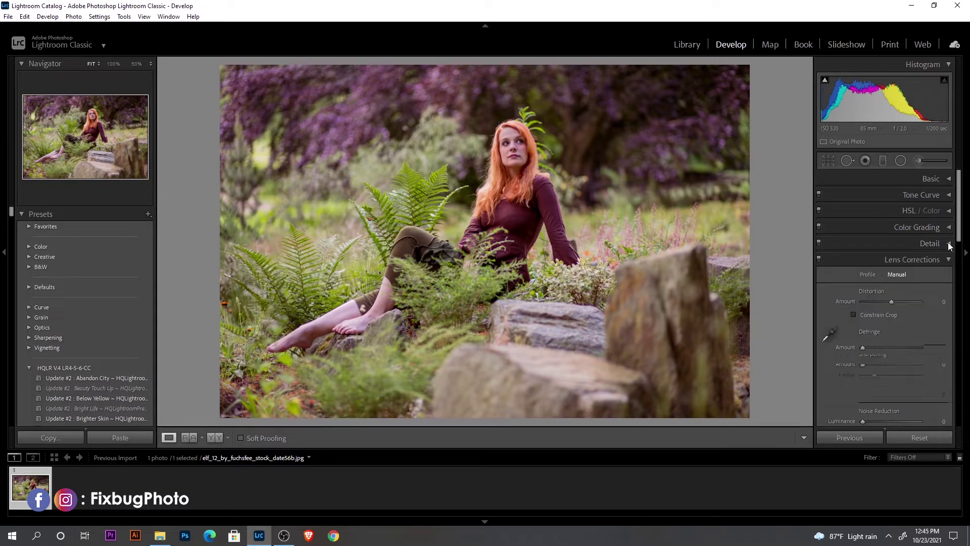
left_click(948, 260)
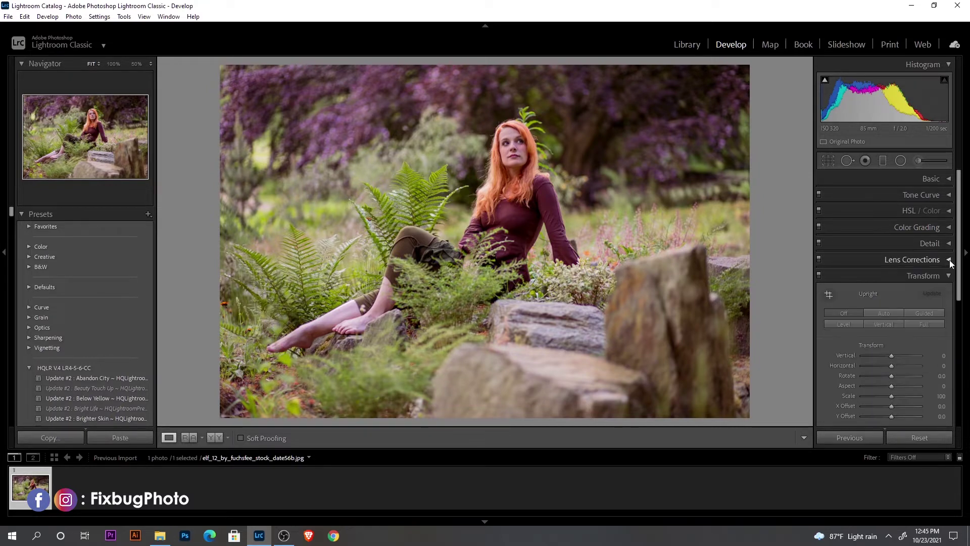
Step: Collapse Transform and calibrate the primaries: red hue +51, green hue +18, blue hue -16 and blue saturation +16
scroll(932, 322, "down", 2)
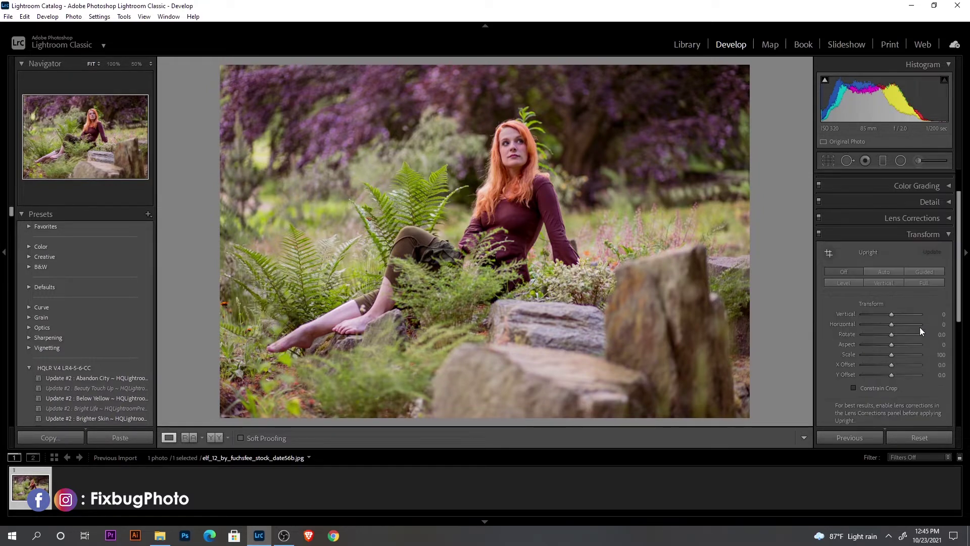
left_click(946, 235)
scroll(941, 298, "down", 1)
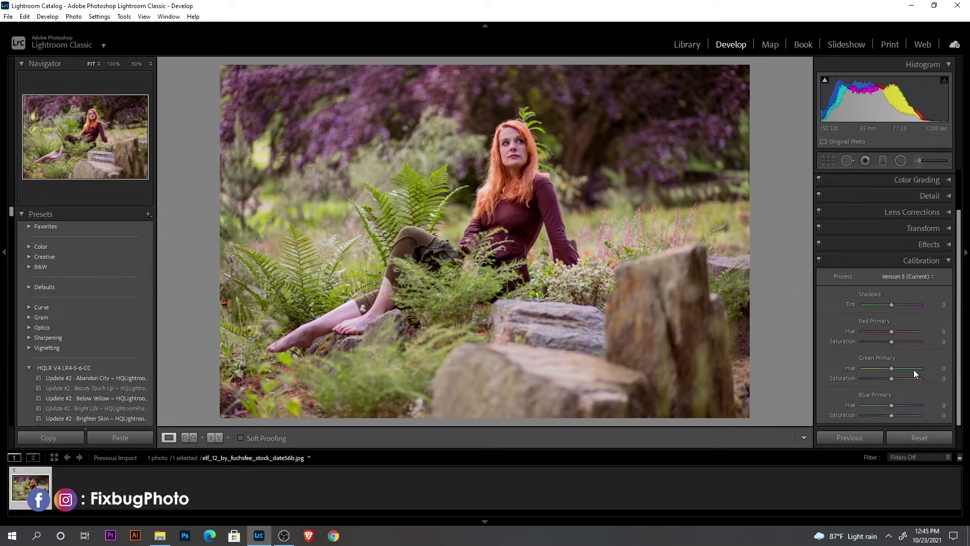
left_click_drag(890, 409, 885, 409)
left_click_drag(892, 369, 902, 369)
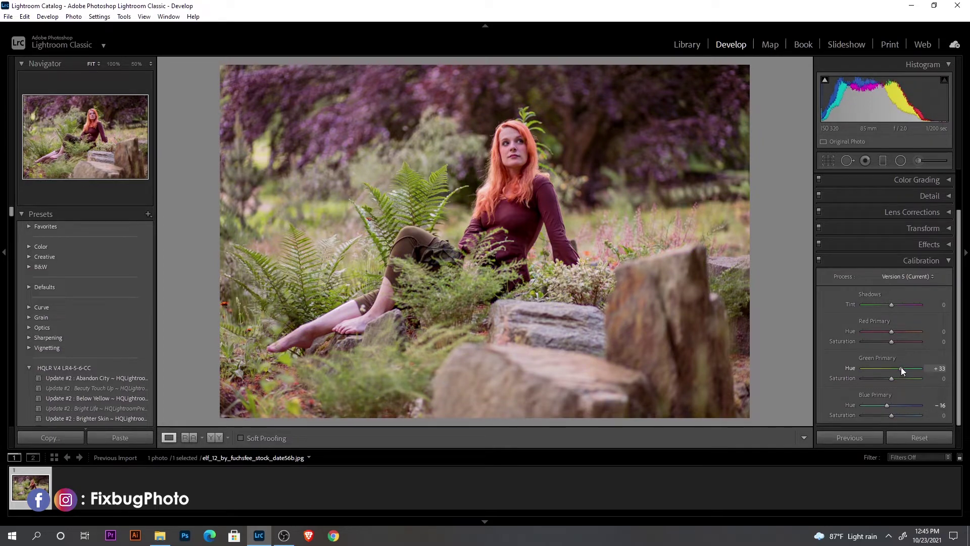
left_click_drag(892, 415, 896, 415)
left_click(906, 332)
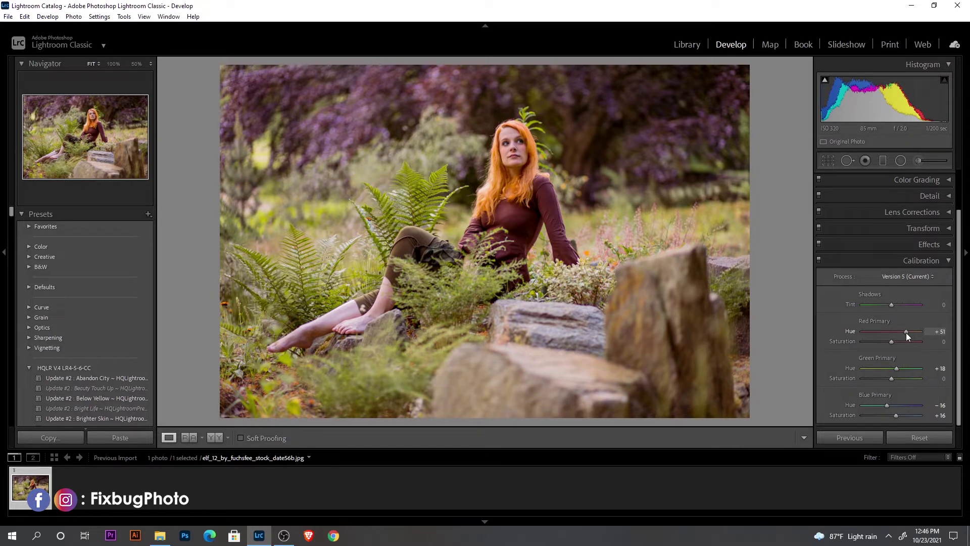
left_click(946, 261)
Step: Add a subtle dark post-crop vignette with amount -12 and feather 66
left_click(927, 292)
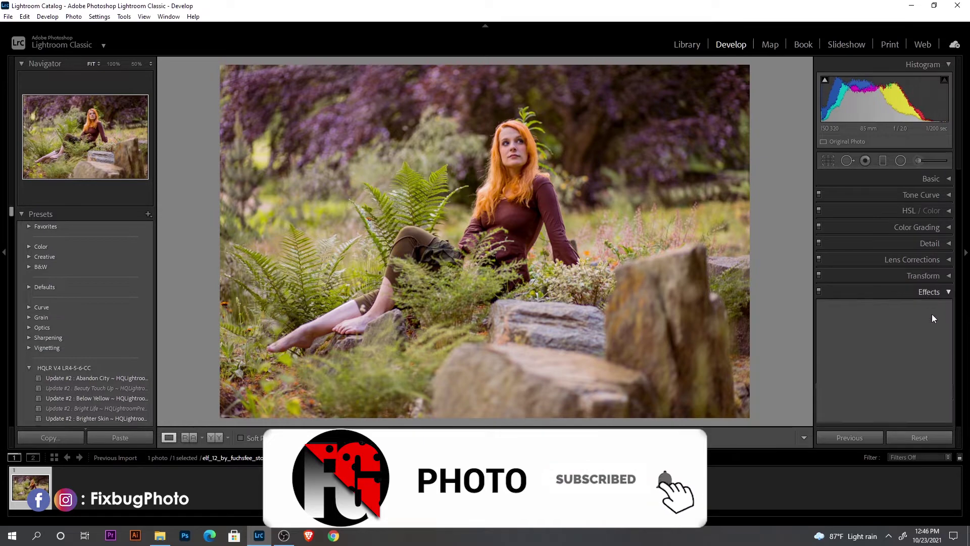
left_click_drag(893, 330, 902, 360)
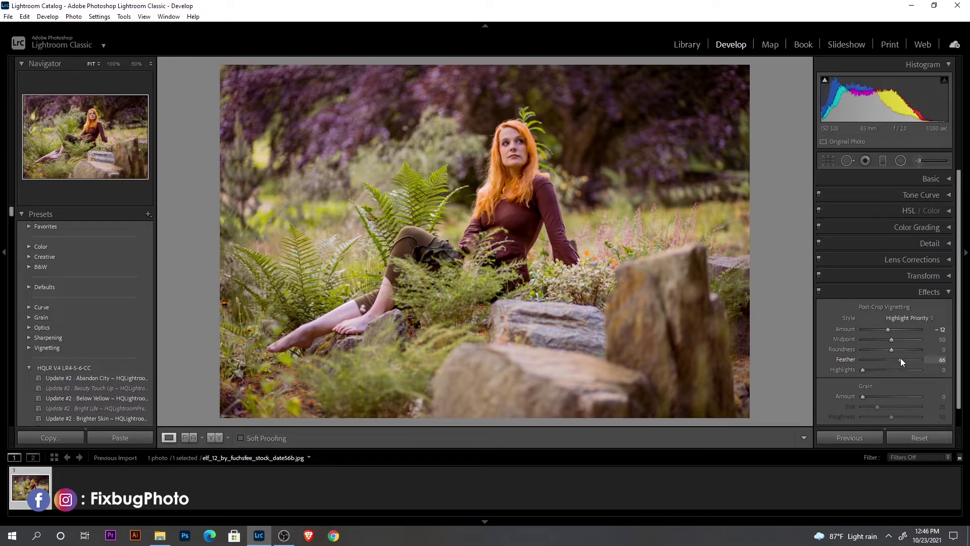
left_click(948, 292)
Step: Set the HSL saturation of Green to +45, Aqua to +47 and Blue to -30
left_click(901, 215)
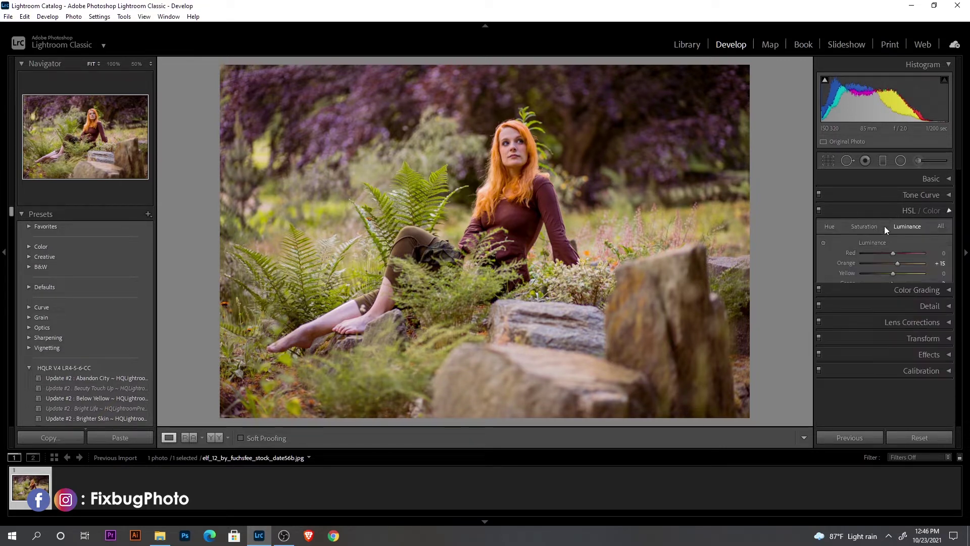
left_click(865, 227)
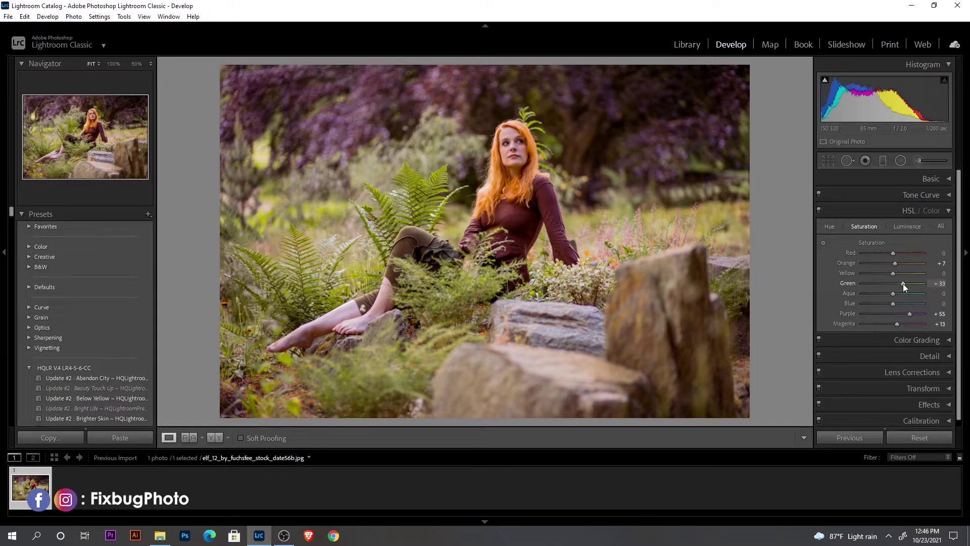
left_click_drag(903, 283, 915, 283)
left_click(903, 304)
left_click_drag(878, 302, 884, 303)
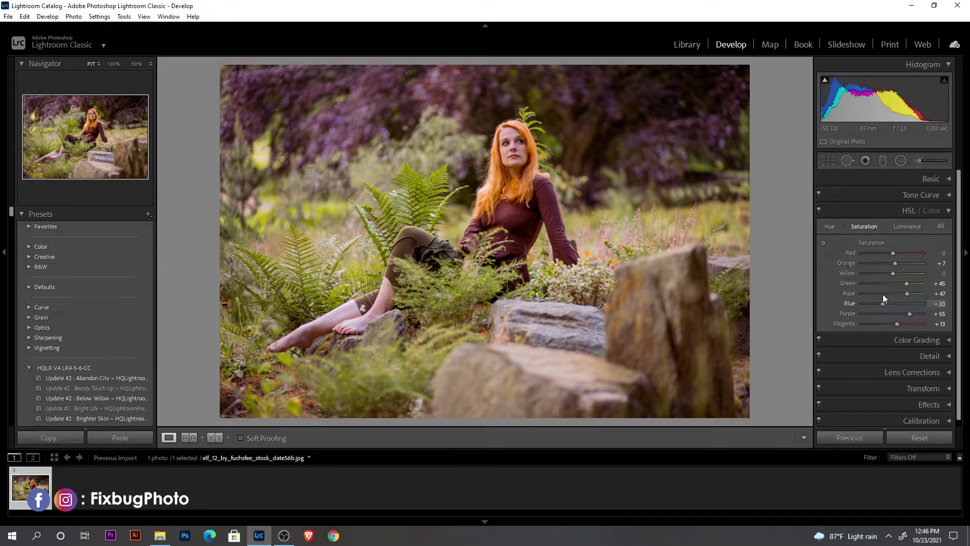
Step: Darken the cool tones by setting the HSL luminance of Green to -100, Aqua to -63 and Blue to -40
left_click(905, 226)
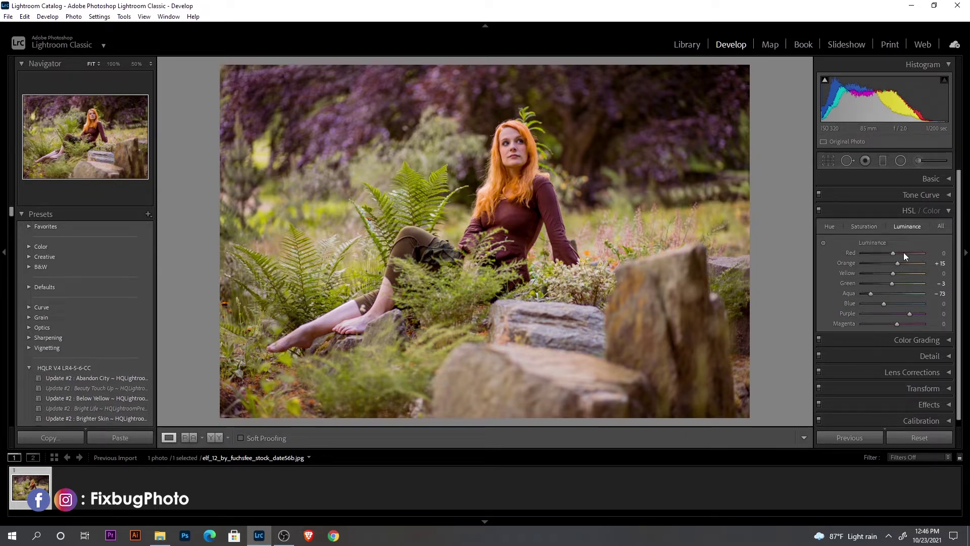
left_click(869, 283)
left_click_drag(869, 283, 881, 298)
left_click(882, 304)
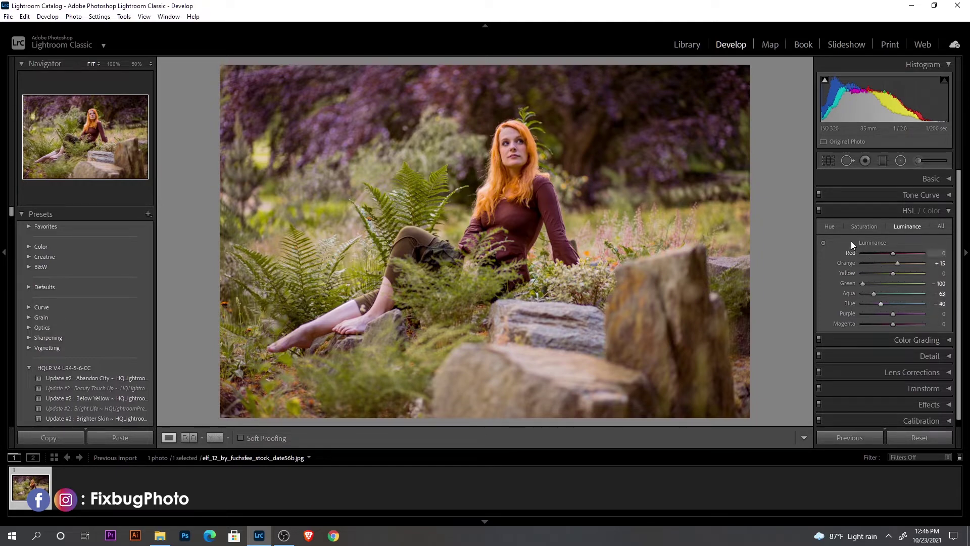
Step: Shift the HSL hues, setting Yellow to -42, Green to -90, Purple to -8 and Magenta to +17
left_click(829, 227)
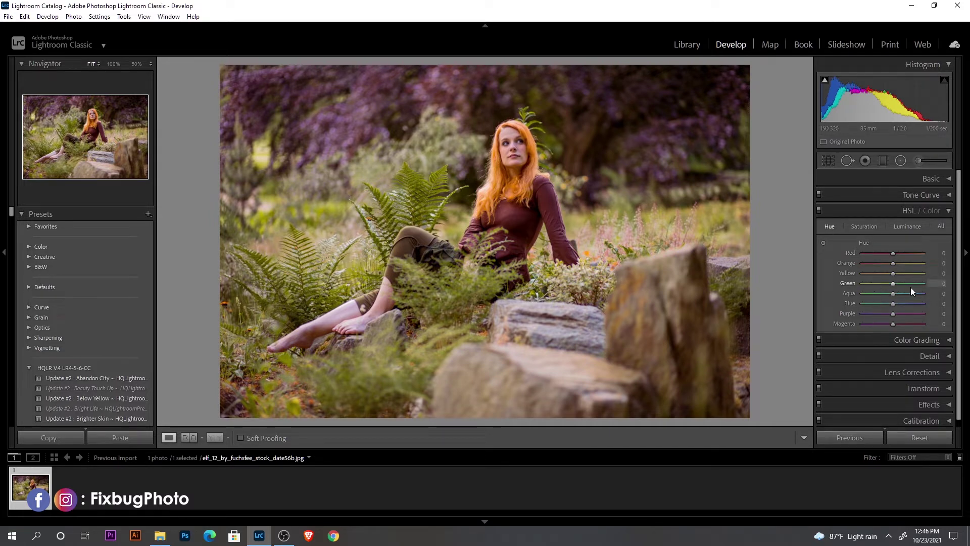
left_click_drag(871, 285, 865, 284)
mouse_move(865, 284)
left_mouse_down()
mouse_move(897, 273)
mouse_move(880, 274)
left_mouse_up()
left_click(901, 273)
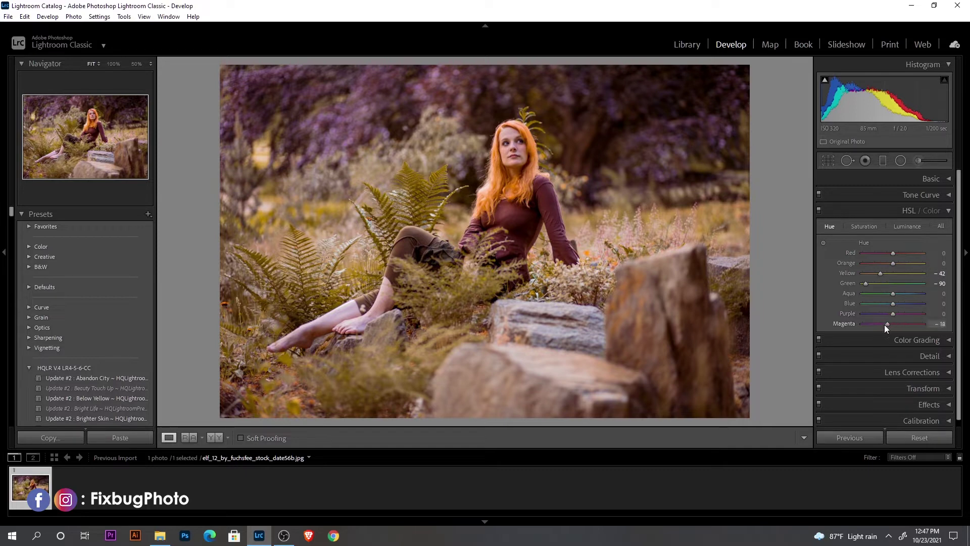
mouse_move(884, 324)
left_mouse_down()
mouse_move(896, 325)
mouse_move(882, 324)
left_mouse_up()
left_click_drag(892, 324, 902, 315)
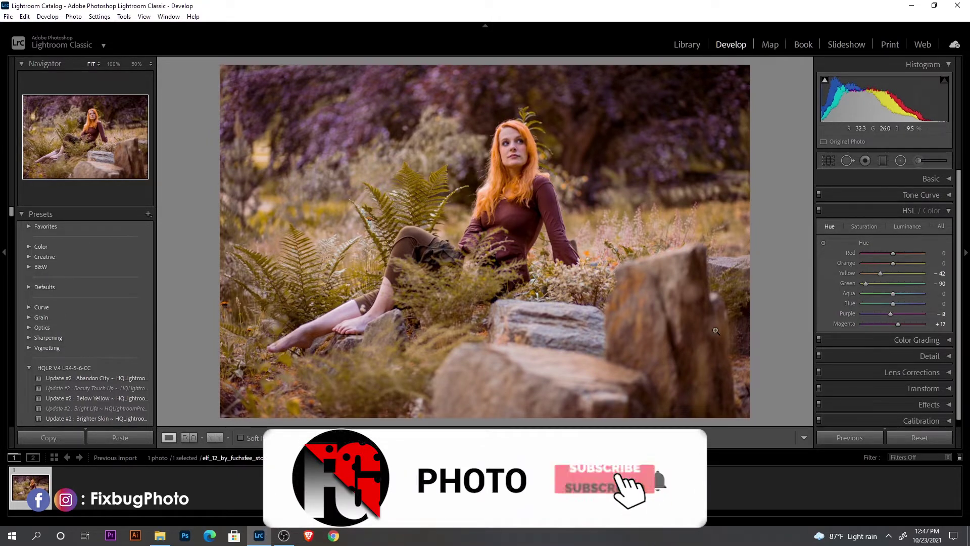
Step: Brighten the woman's face and neck with the Adjustment Brush at exposure 0.57, temperature -1 and tint 13
left_click(513, 150)
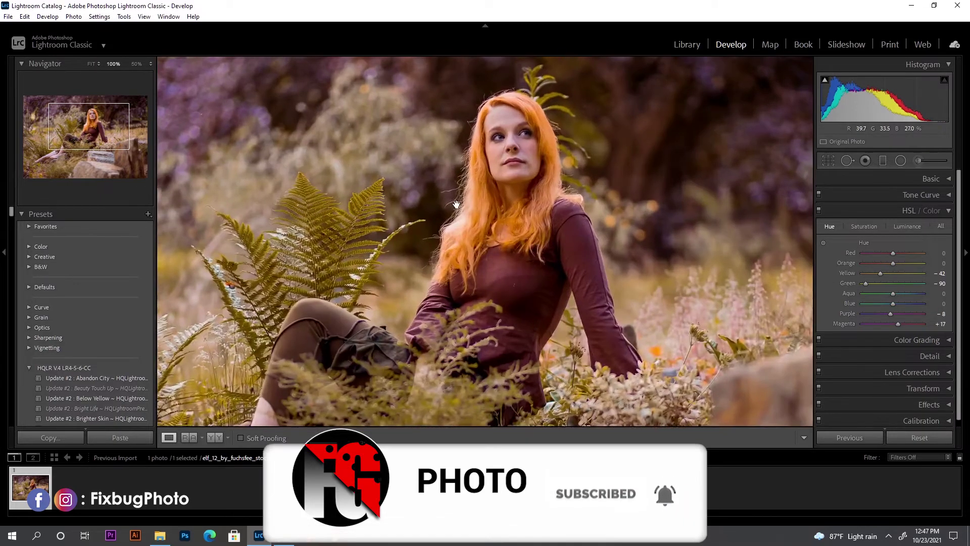
left_click_drag(519, 143, 509, 181)
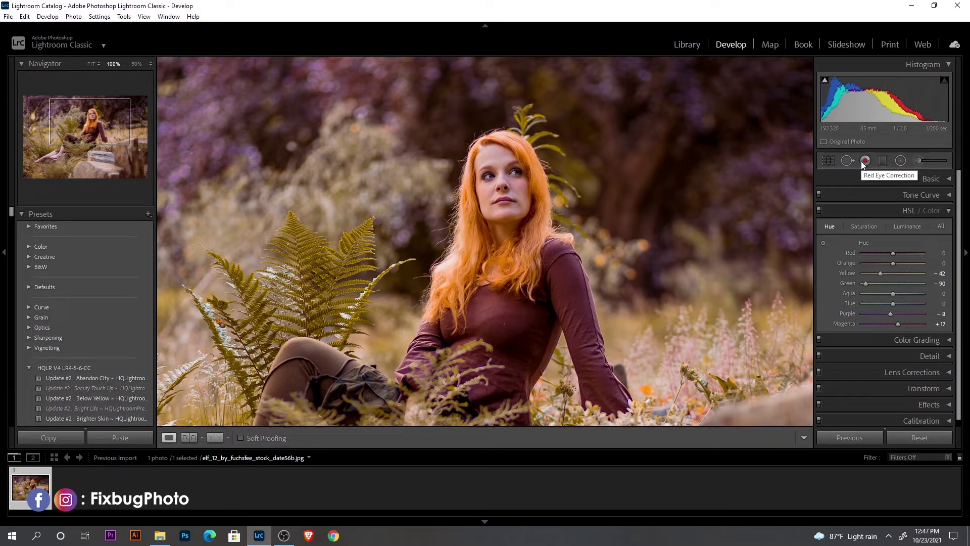
left_click(915, 161)
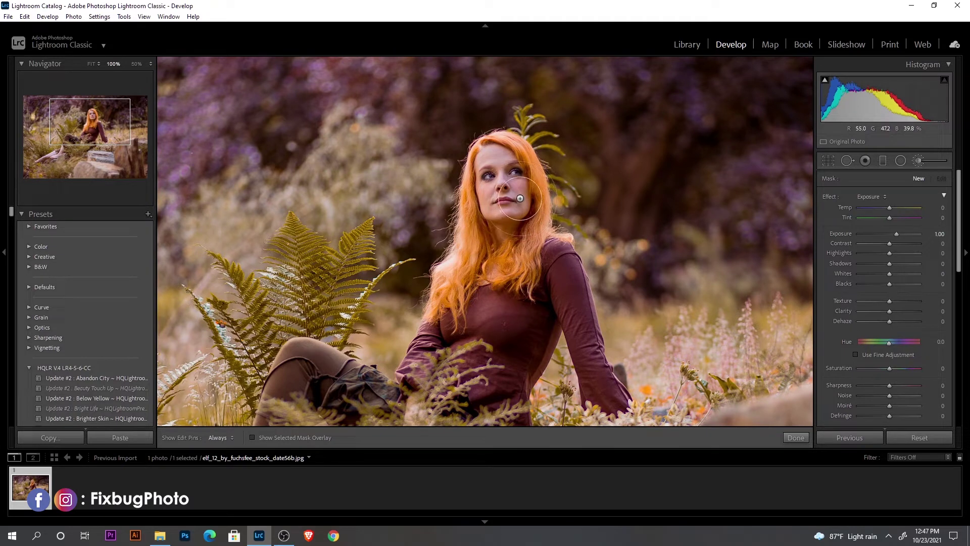
mouse_move(520, 194)
left_mouse_down()
mouse_move(521, 225)
mouse_move(501, 257)
left_mouse_up()
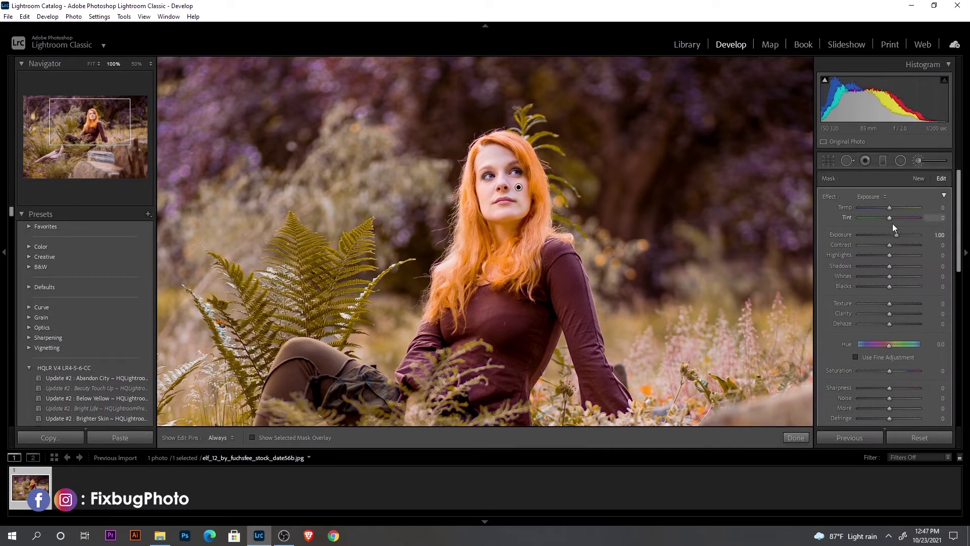
left_click_drag(895, 236, 893, 236)
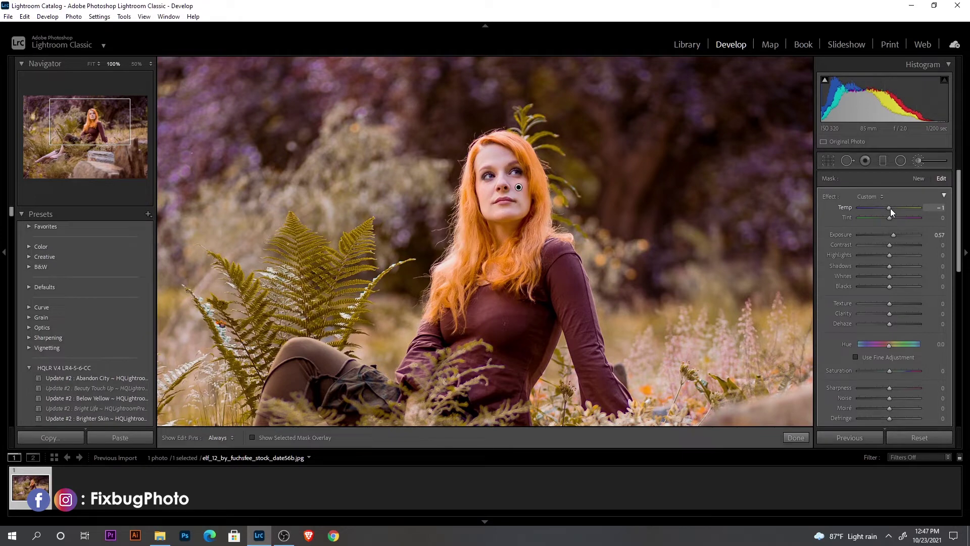
left_click_drag(890, 216, 893, 216)
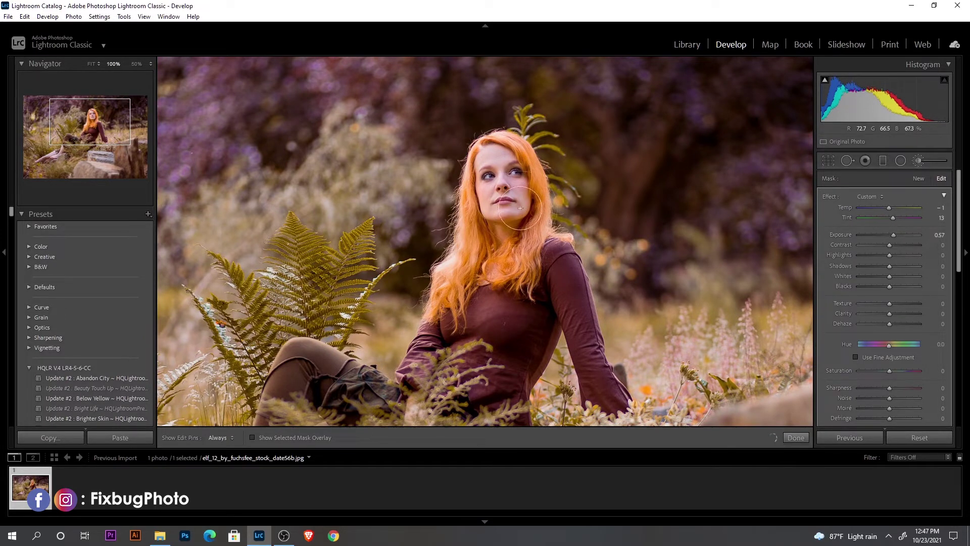
mouse_move(504, 370)
left_mouse_down()
mouse_move(529, 207)
mouse_move(482, 255)
mouse_move(545, 287)
mouse_move(480, 233)
left_mouse_up()
mouse_move(316, 283)
left_mouse_down()
mouse_move(442, 304)
mouse_move(364, 282)
mouse_move(326, 303)
left_mouse_up()
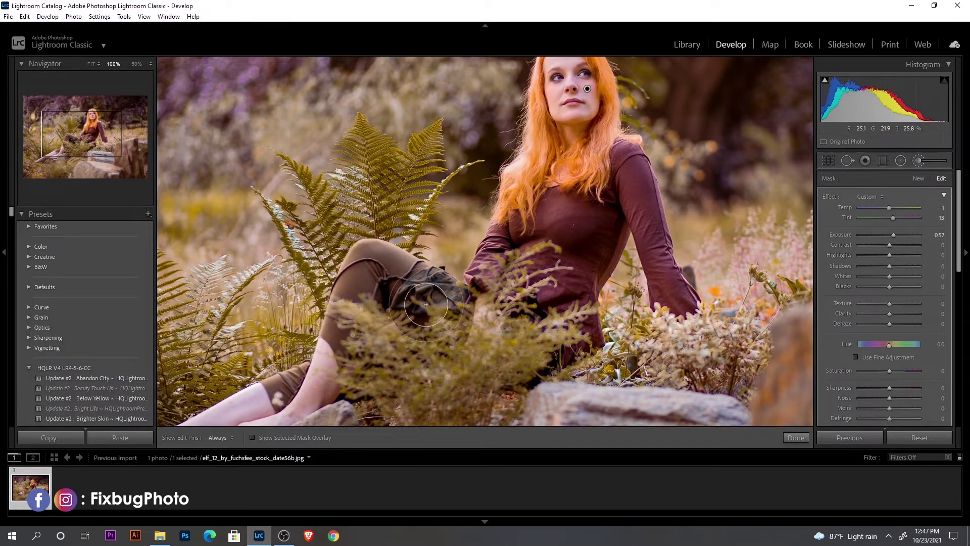
key("ctrl+z")
left_click_drag(341, 400, 454, 251)
mouse_move(433, 194)
left_mouse_down()
mouse_move(402, 268)
mouse_move(380, 285)
left_mouse_up()
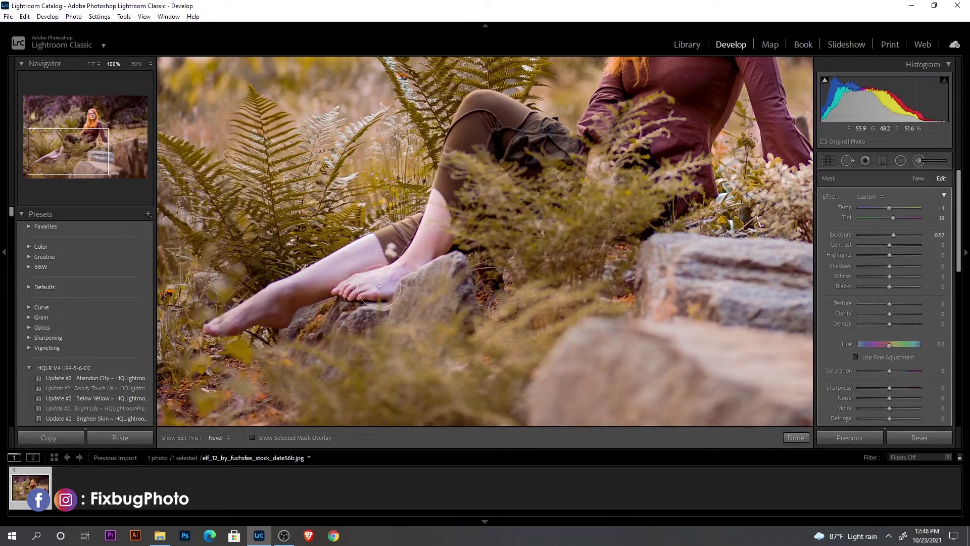
key("ctrl+z")
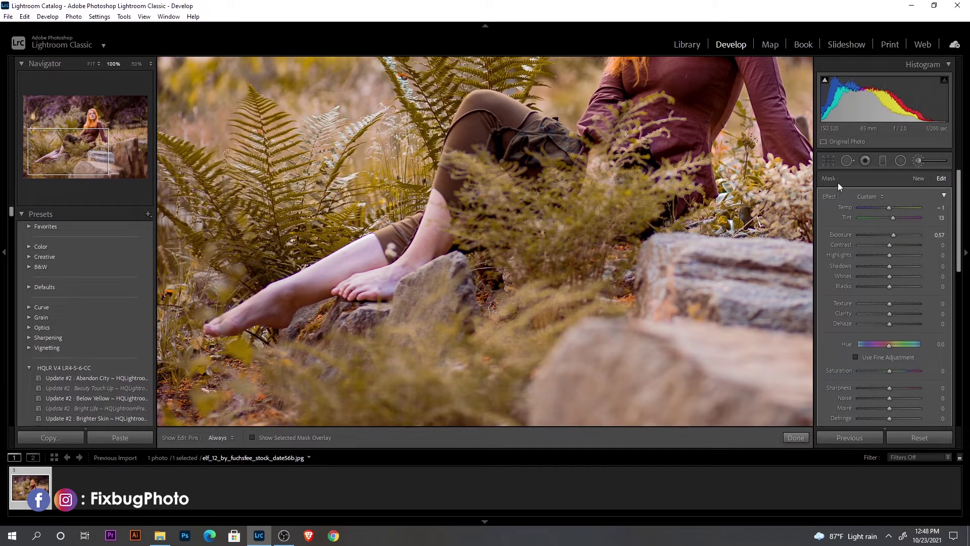
Step: Brush the skin adjustment over the legs and feet, set its exposure to 0.50 and fine-tune its temperature
left_click(923, 178)
mouse_move(439, 206)
left_mouse_down()
mouse_move(432, 244)
mouse_move(399, 271)
mouse_move(376, 270)
mouse_move(367, 256)
mouse_move(260, 309)
mouse_move(223, 311)
mouse_move(304, 301)
left_mouse_up()
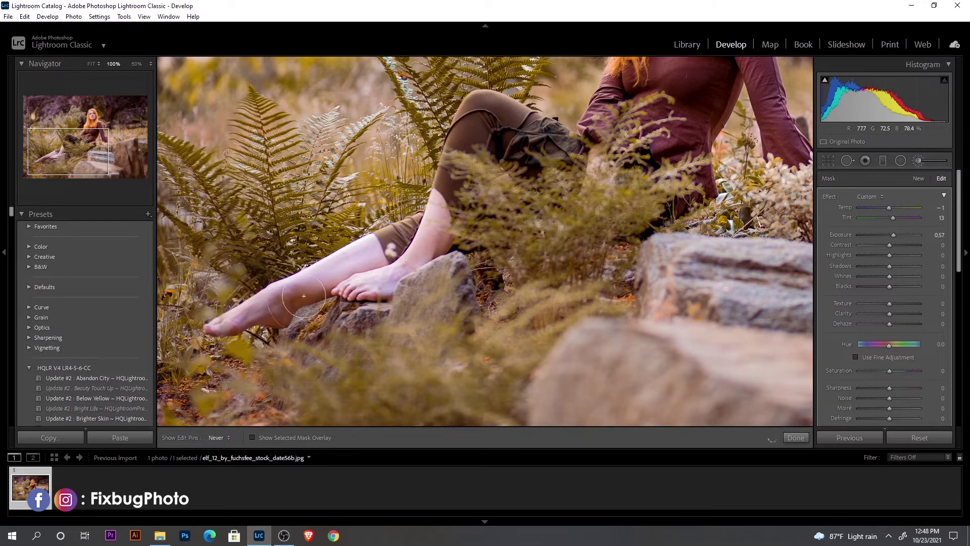
double_click(887, 233)
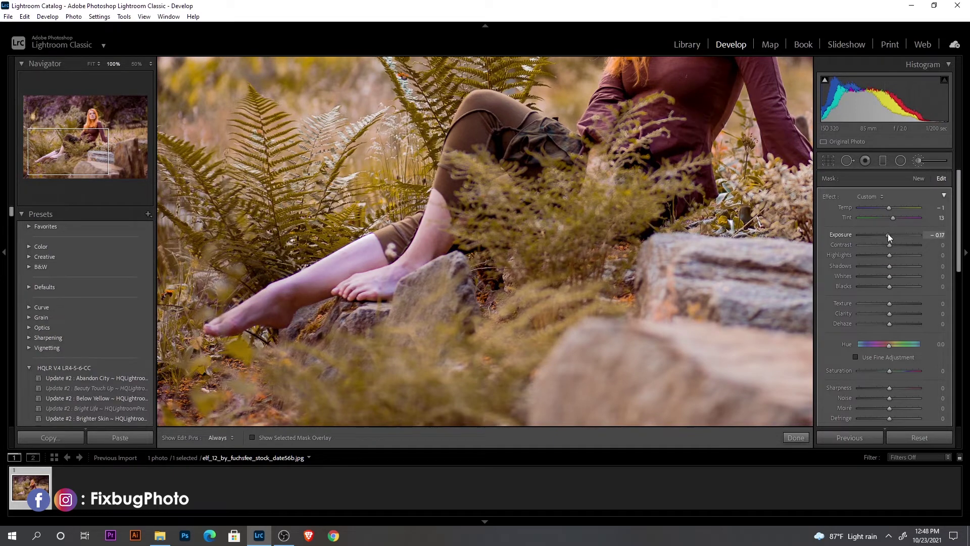
left_click_drag(889, 234, 893, 235)
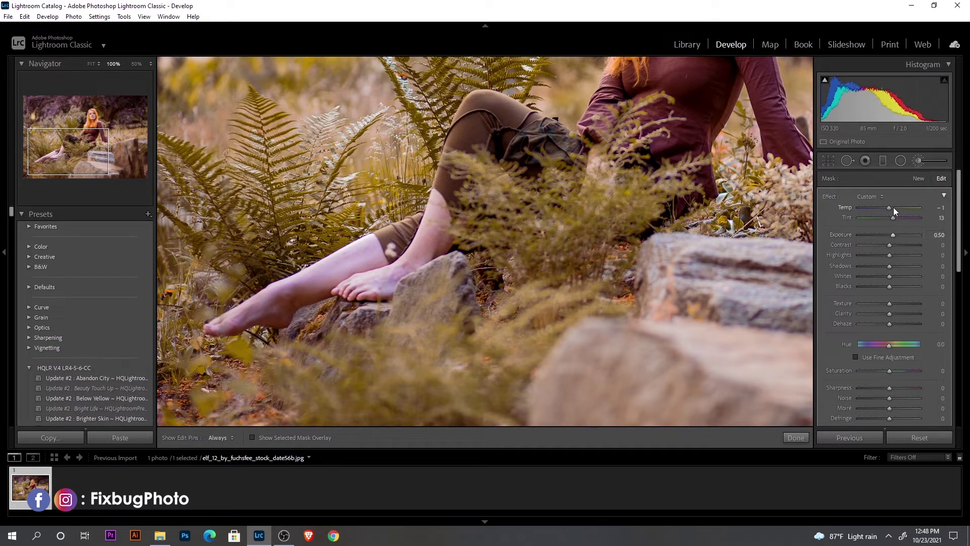
left_click(893, 208)
left_click_drag(598, 187, 503, 361)
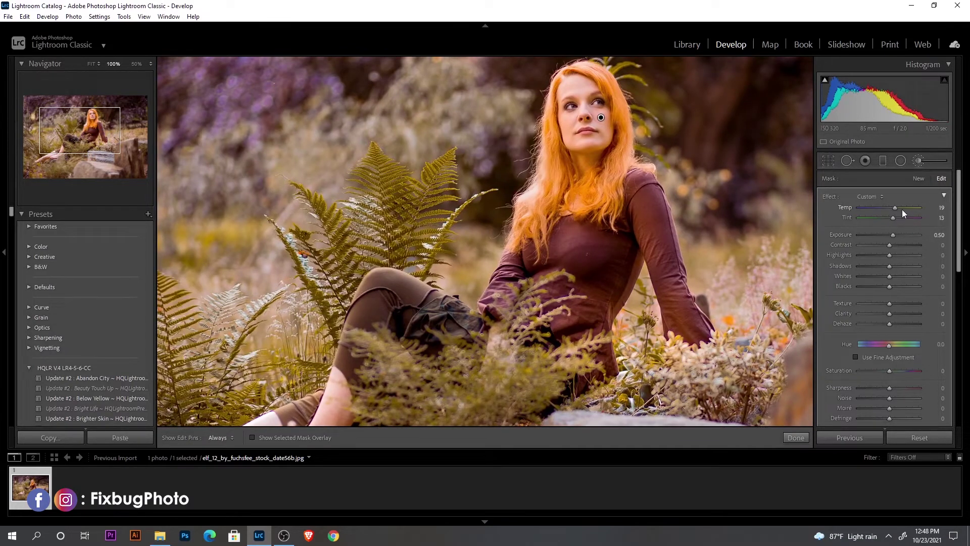
left_click_drag(894, 208, 890, 208)
Step: Add a second brush adjustment at the chin, shift its tint toward magenta, fine-tune its temperature and finish brushing
left_click(918, 178)
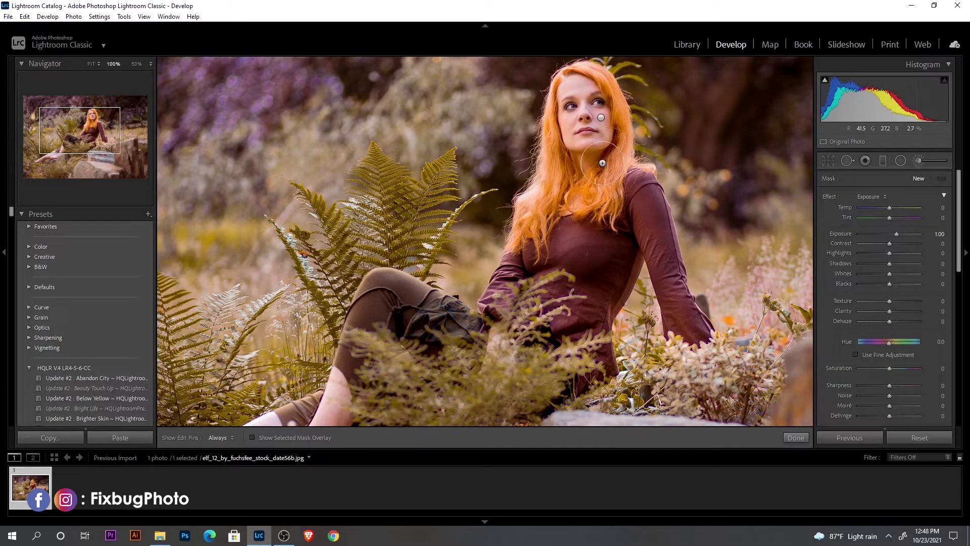
left_click(583, 146)
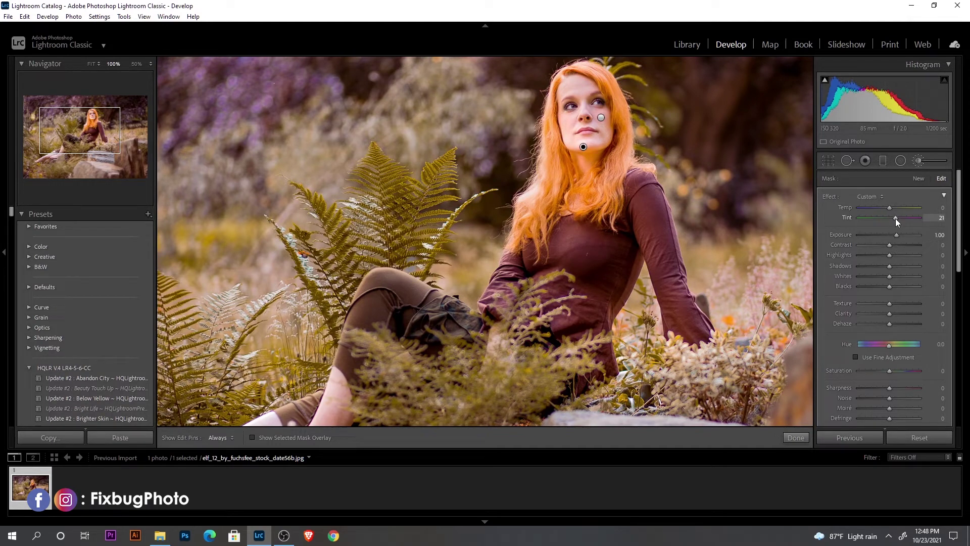
left_click_drag(890, 206, 889, 208)
left_click(945, 196)
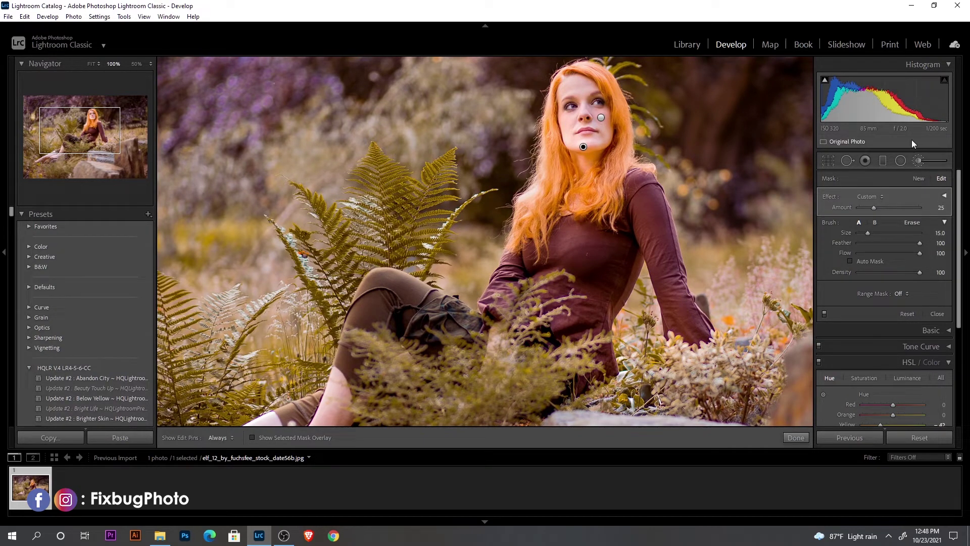
left_click(794, 435)
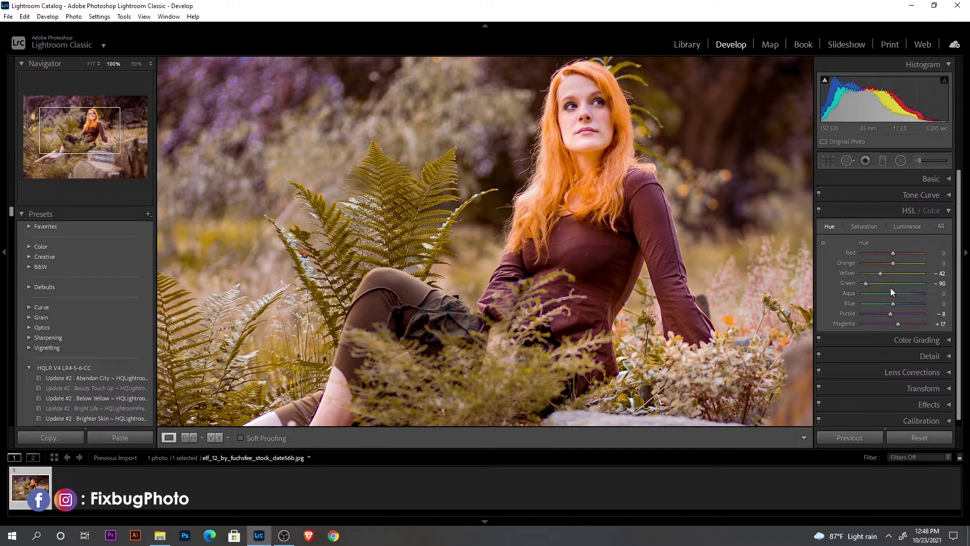
Step: View the whole photo, try a Purple hue shift of -70, return it close to neutral and open the HSL saturation settings
scroll(890, 287, "down", 1)
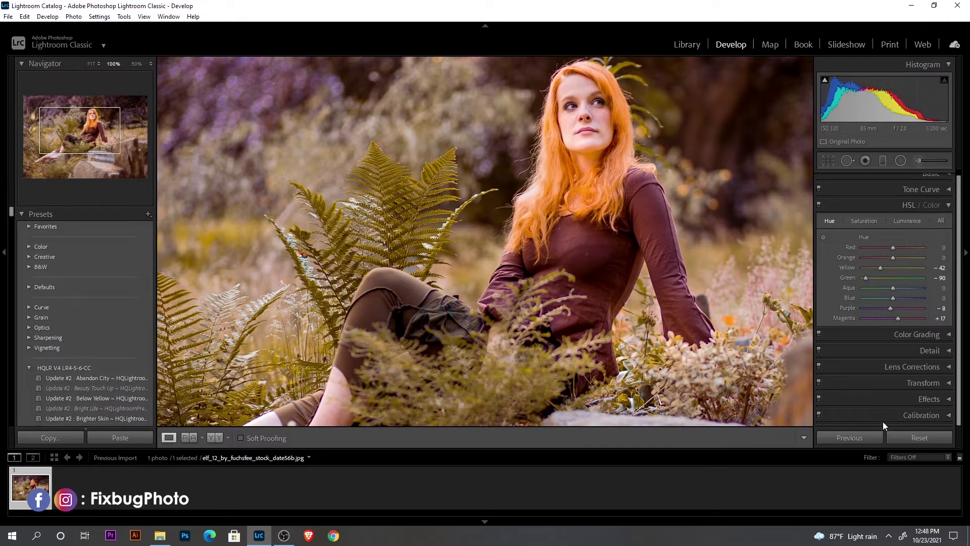
left_click(617, 261)
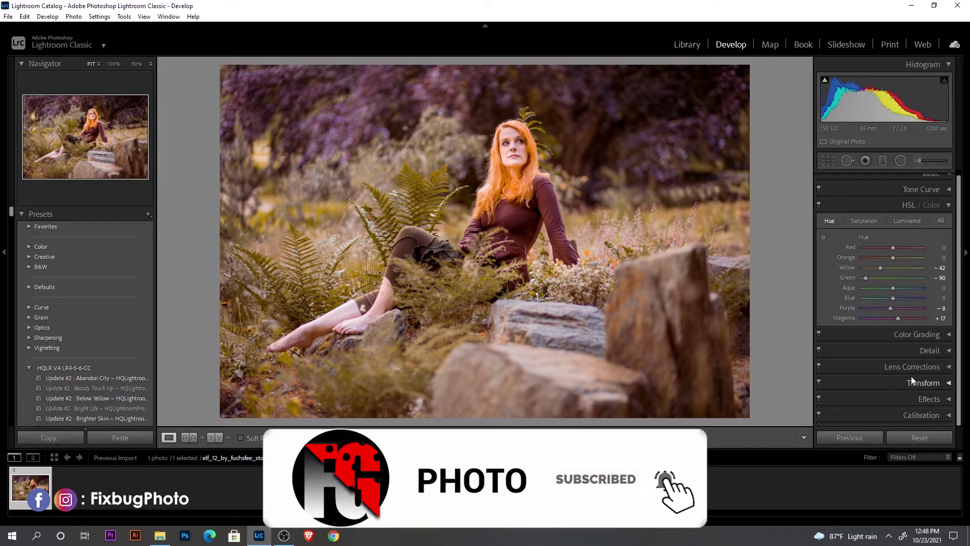
left_click_drag(892, 308, 881, 310)
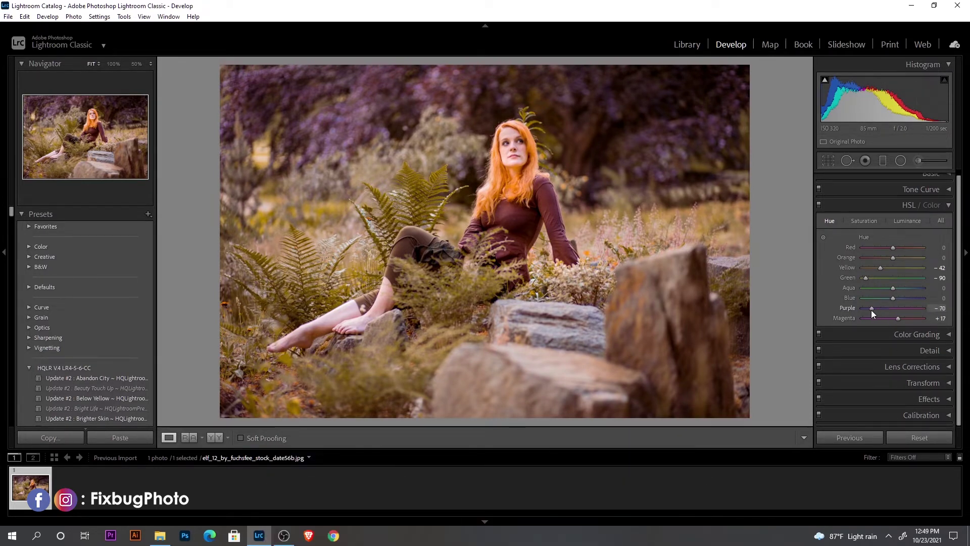
scroll(872, 311, "up", 5)
left_click_drag(868, 311, 892, 310)
left_click(870, 220)
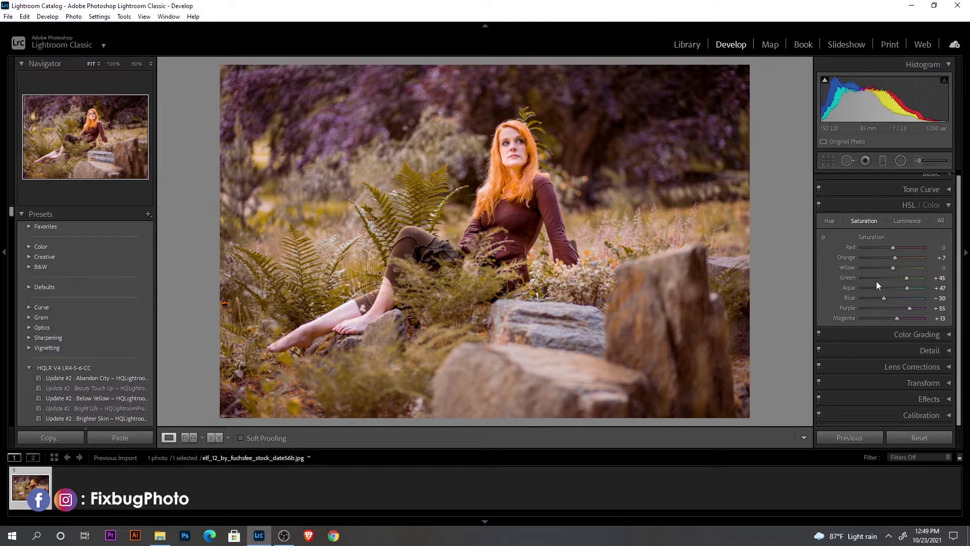
Step: Set the HSL saturation of Blue to -32, Purple to -88 and Magenta to -67
double_click(877, 309)
left_click_drag(861, 308, 866, 308)
left_click(881, 317)
left_click_drag(877, 320, 872, 319)
Step: Draw a radial filter around the seated woman, narrow and shorten it, and center it on her knees
left_click(847, 160)
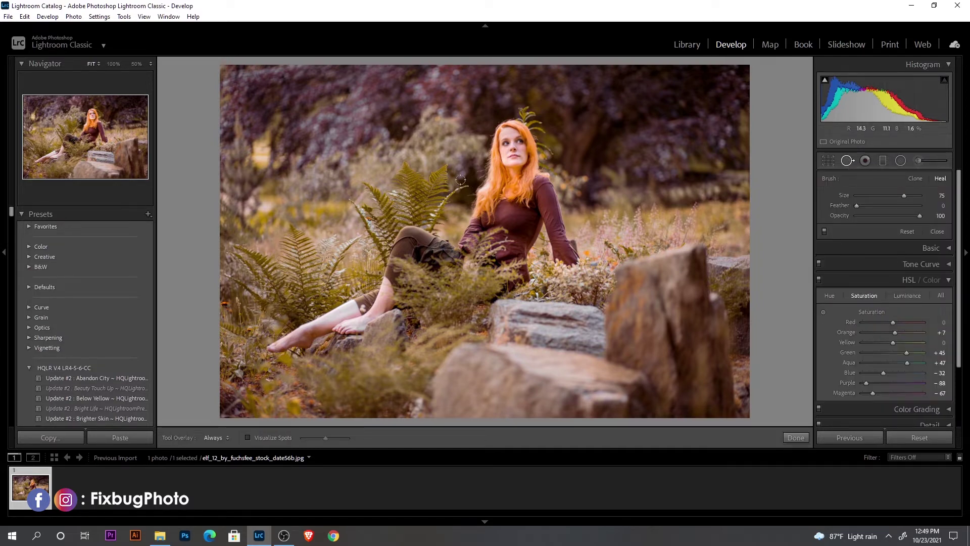
left_click(900, 160)
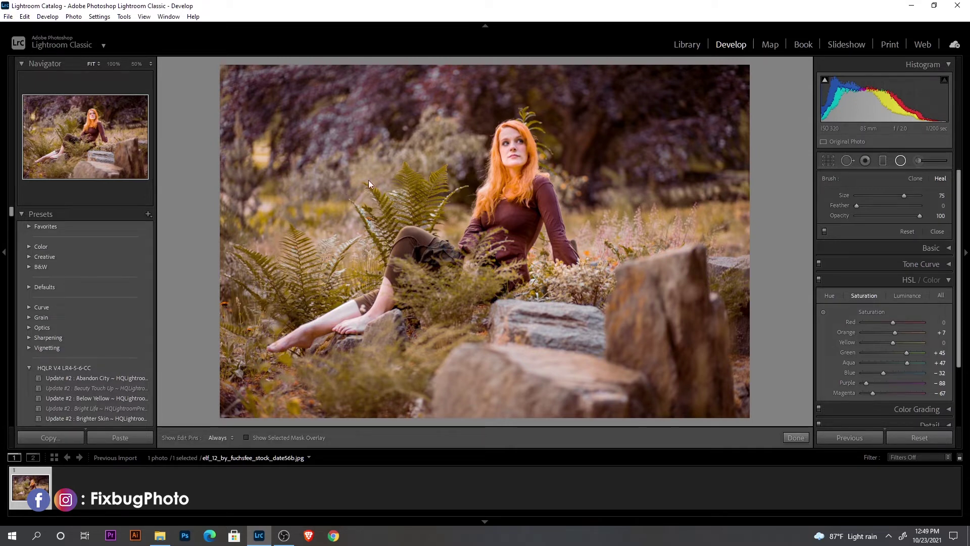
left_click_drag(358, 127, 644, 375)
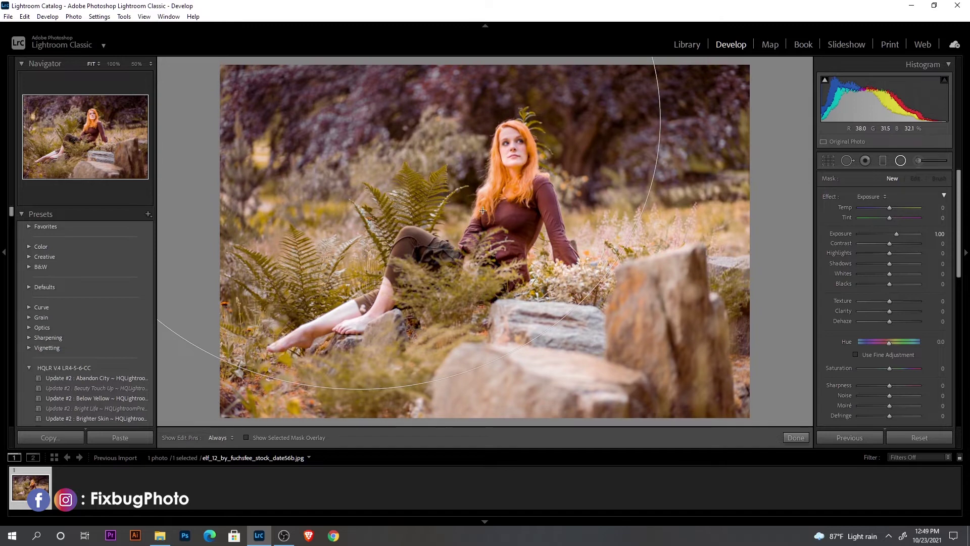
left_click_drag(507, 251, 509, 253)
left_click_drag(480, 192, 558, 293)
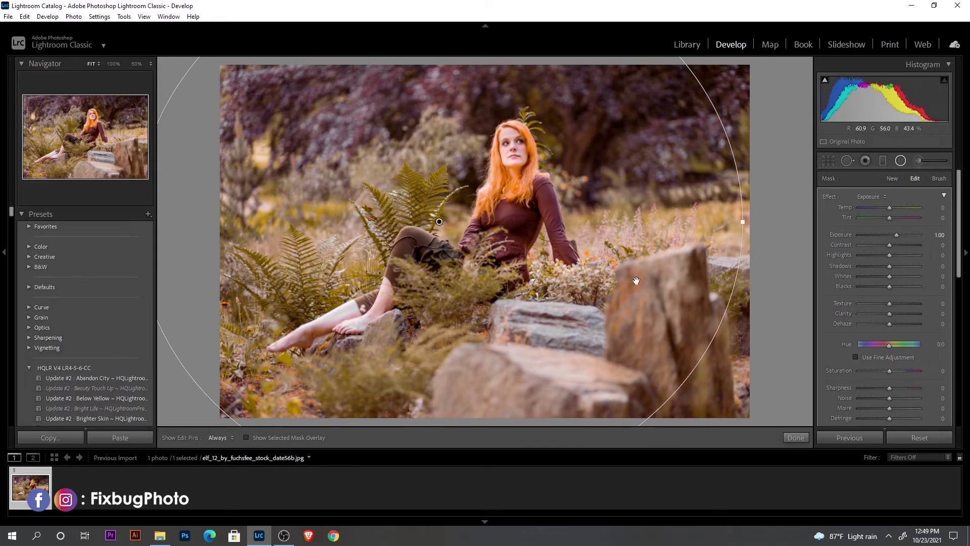
left_click_drag(742, 221, 637, 223)
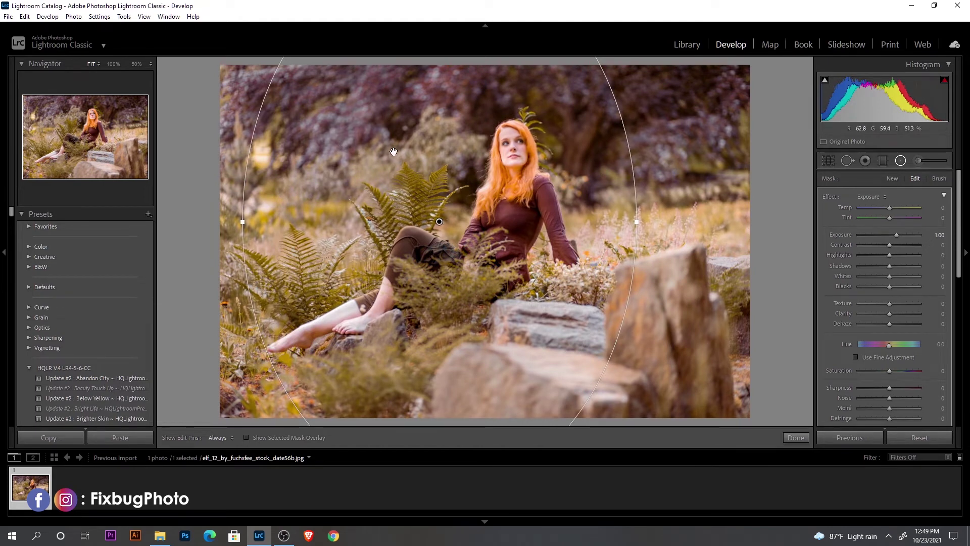
left_click_drag(439, 221, 449, 358)
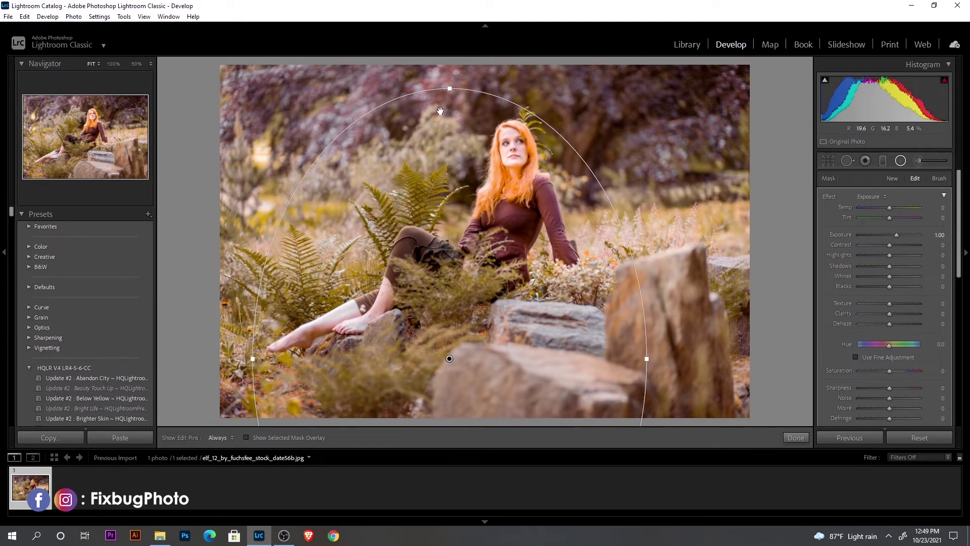
left_click_drag(449, 89, 450, 173)
left_click_drag(475, 207, 459, 154)
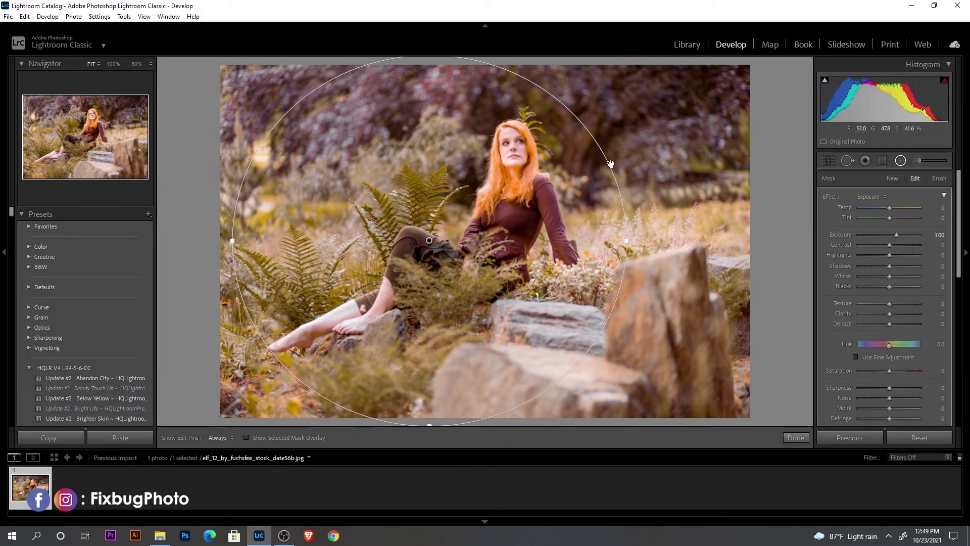
Step: Set the radial filter's exposure to -0.23
left_click(890, 236)
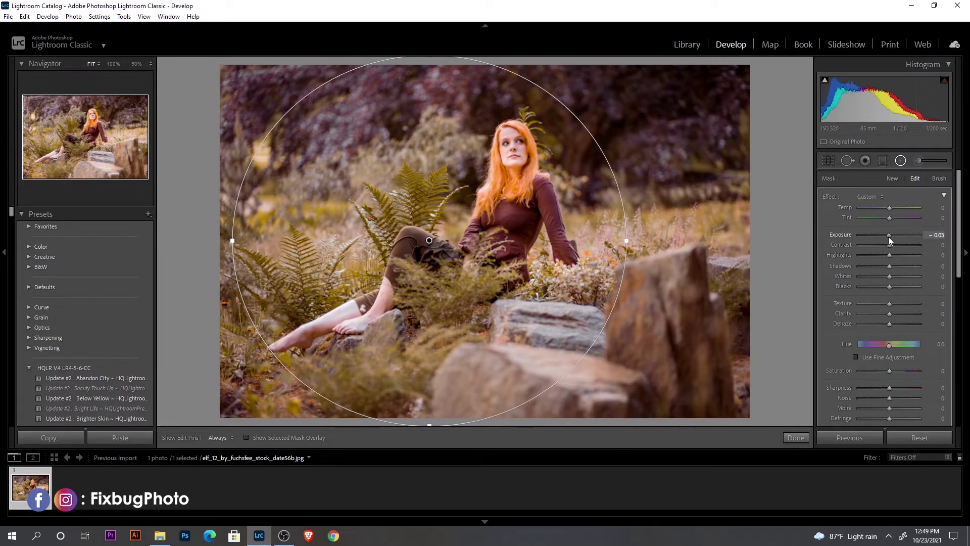
left_click_drag(889, 240, 886, 240)
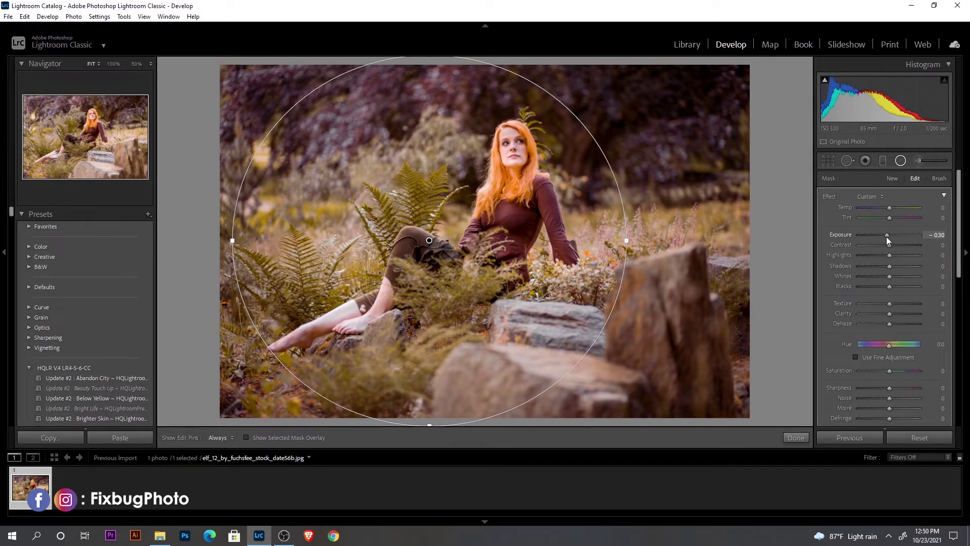
left_click_drag(888, 241, 888, 241)
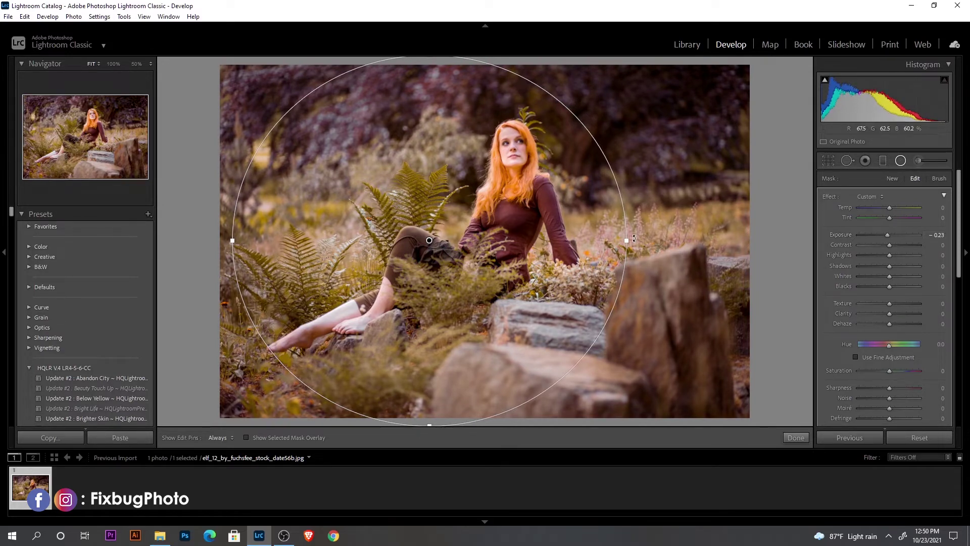
Step: Rotate and tighten the radial filter into a tilted ellipse that follows the woman's pose from head to feet
left_click_drag(630, 239, 621, 186)
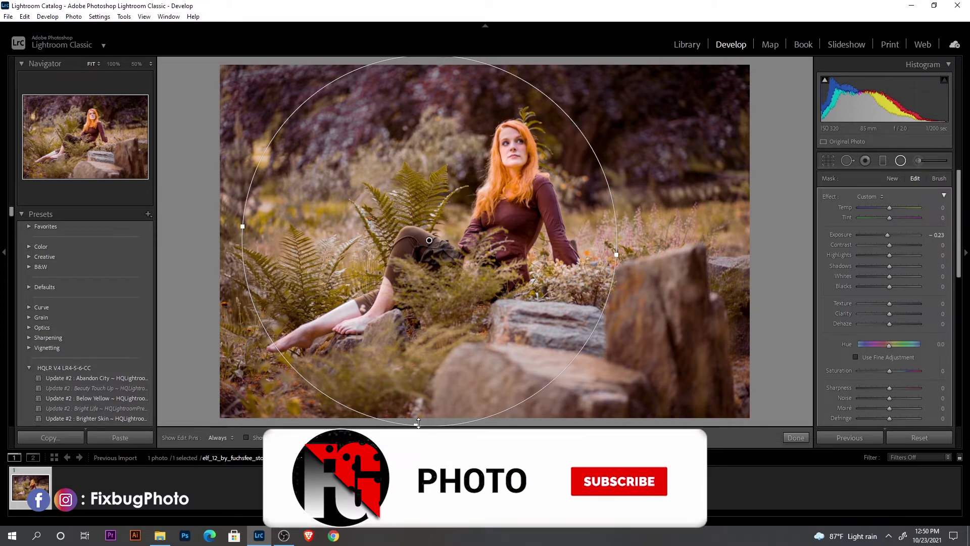
mouse_move(417, 425)
left_mouse_down()
mouse_move(411, 400)
mouse_move(412, 409)
left_mouse_up()
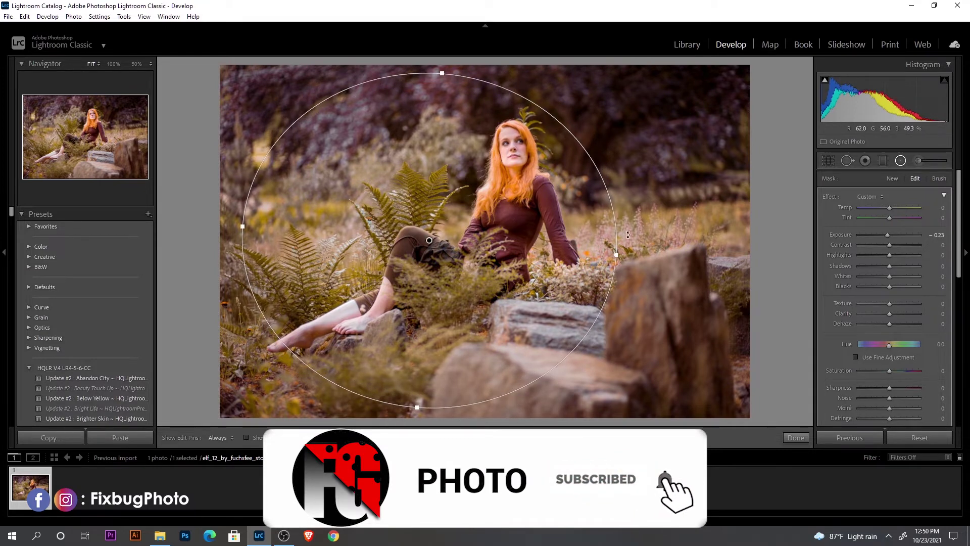
left_click_drag(628, 201, 601, 255)
left_click_drag(530, 374, 520, 359)
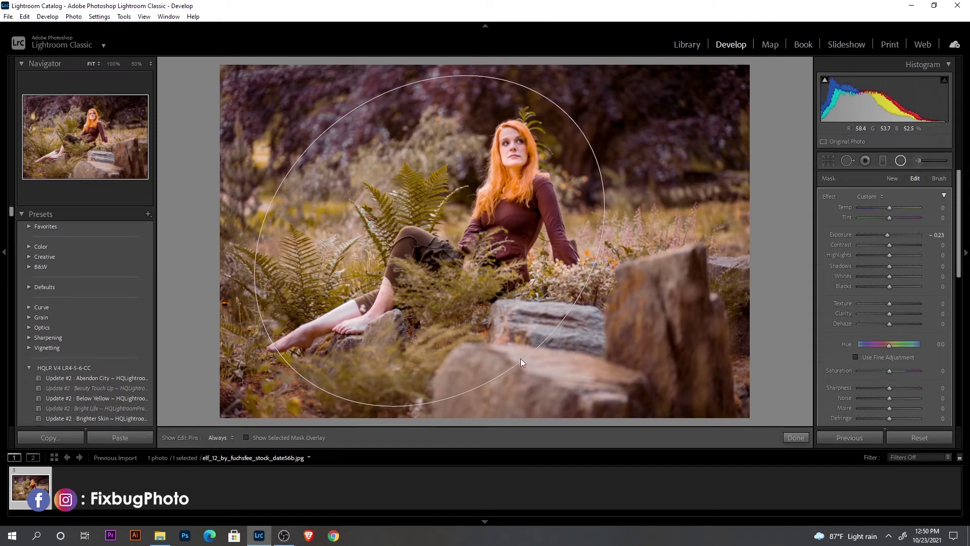
left_click_drag(281, 355, 266, 364)
left_click_drag(594, 116, 587, 122)
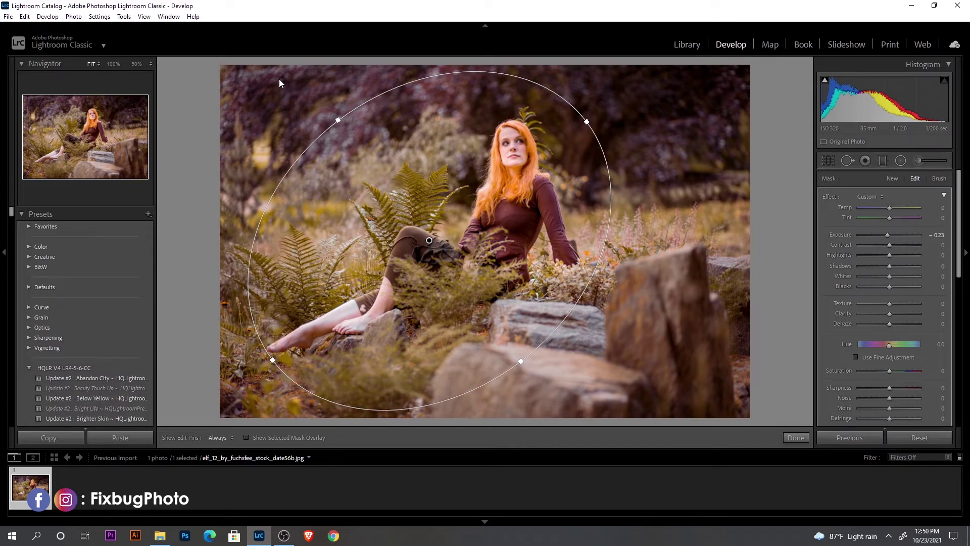
Step: Add a graduated filter from the photo's upper-left corner toward the woman, with exposure -0.30, temperature 11 and tint 19
key("m")
left_click_drag(294, 70, 345, 181)
left_click(884, 235)
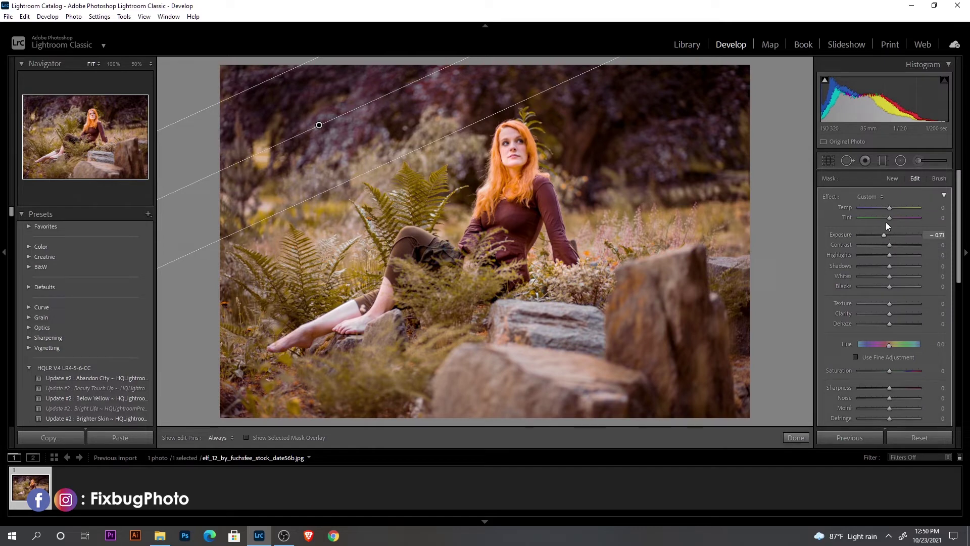
mouse_move(887, 208)
left_mouse_down()
mouse_move(876, 207)
mouse_move(902, 219)
left_mouse_up()
left_click(896, 218)
left_click_drag(368, 172, 383, 182)
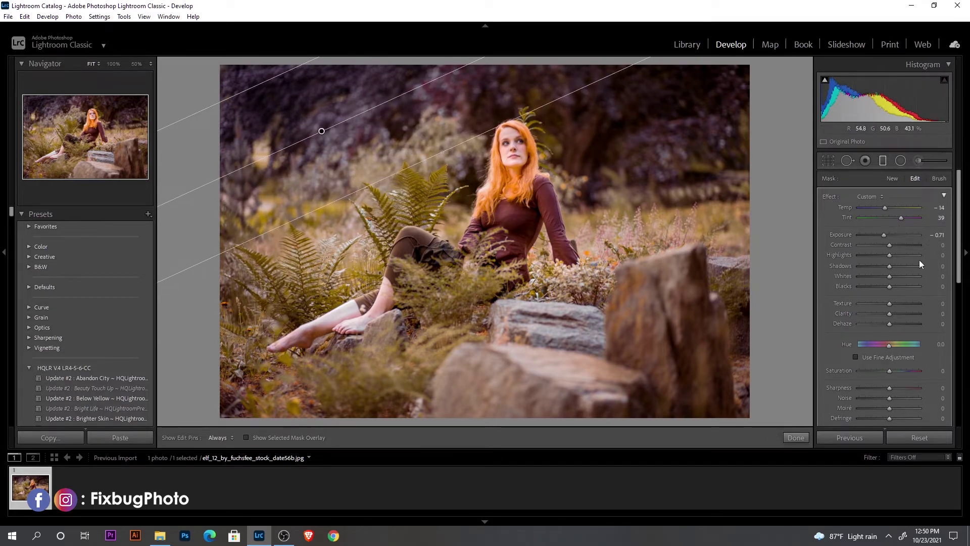
left_click_drag(890, 234, 898, 218)
left_click(892, 206)
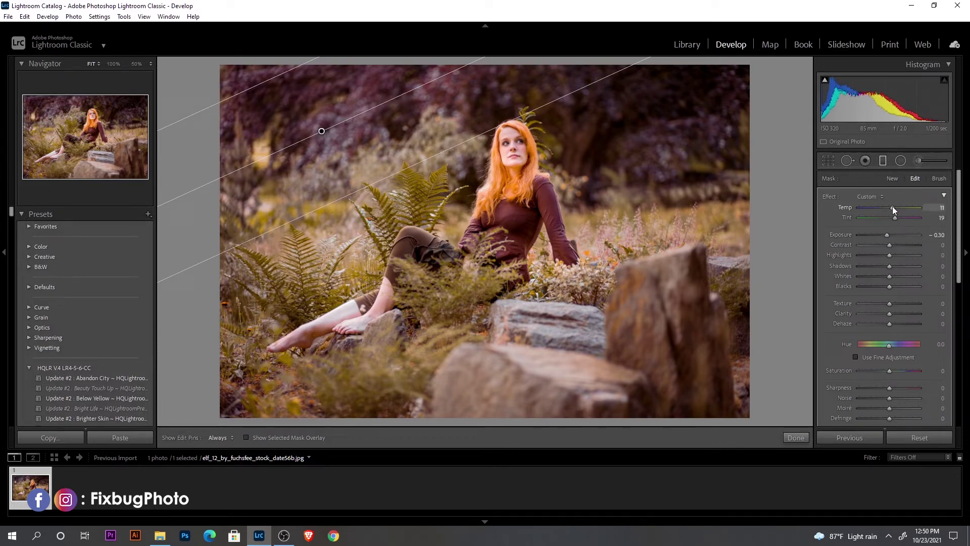
Step: Add a second graduated filter from the photo's lower-right corner over the rocks, with exposure -1.11
left_click_drag(729, 391, 529, 253)
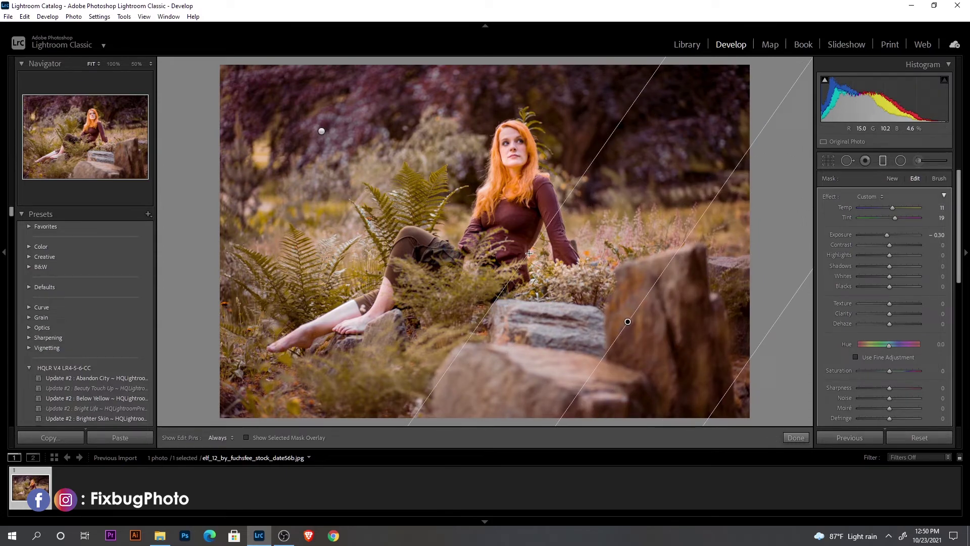
mouse_move(887, 234)
left_mouse_down()
mouse_move(871, 235)
mouse_move(880, 235)
left_mouse_up()
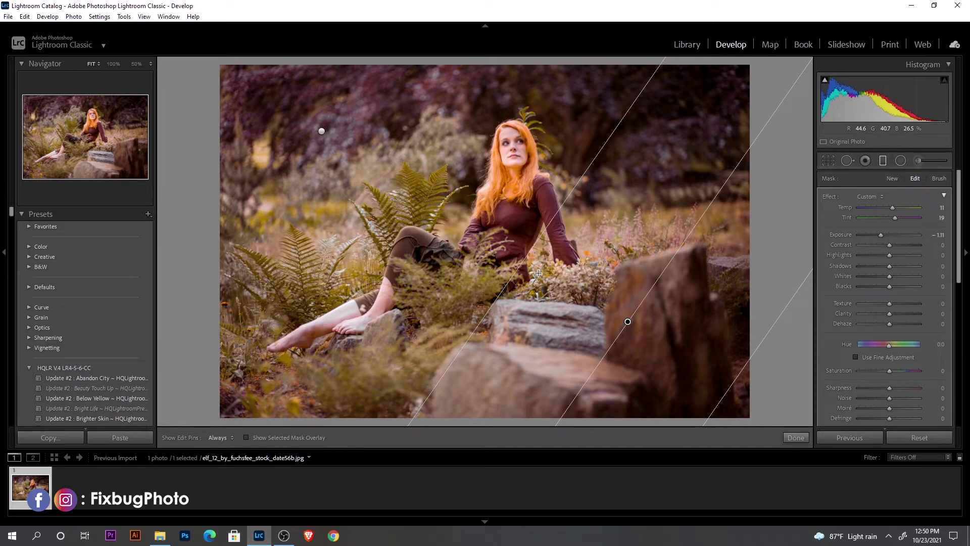
left_click_drag(570, 227, 546, 206)
key("ctrl+z")
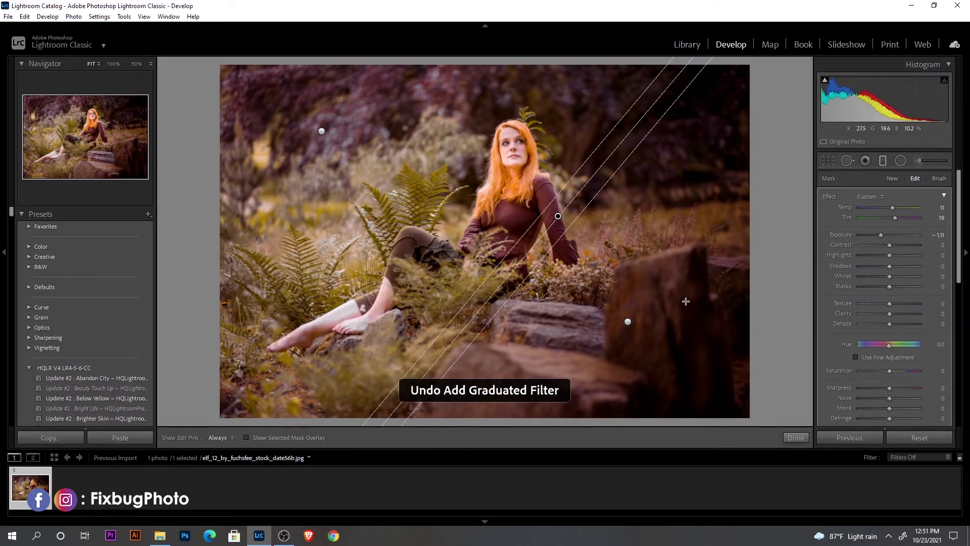
left_click(628, 322)
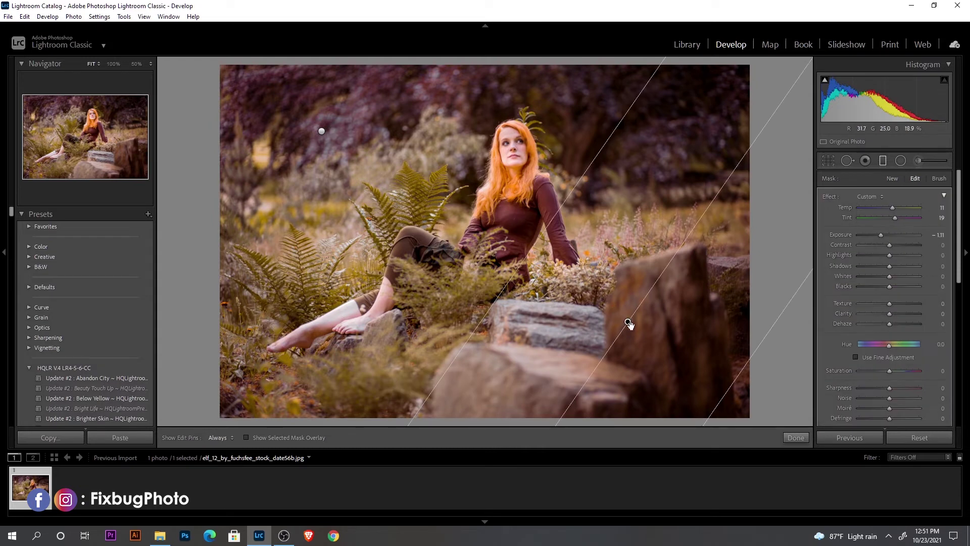
left_click_drag(627, 315, 628, 320)
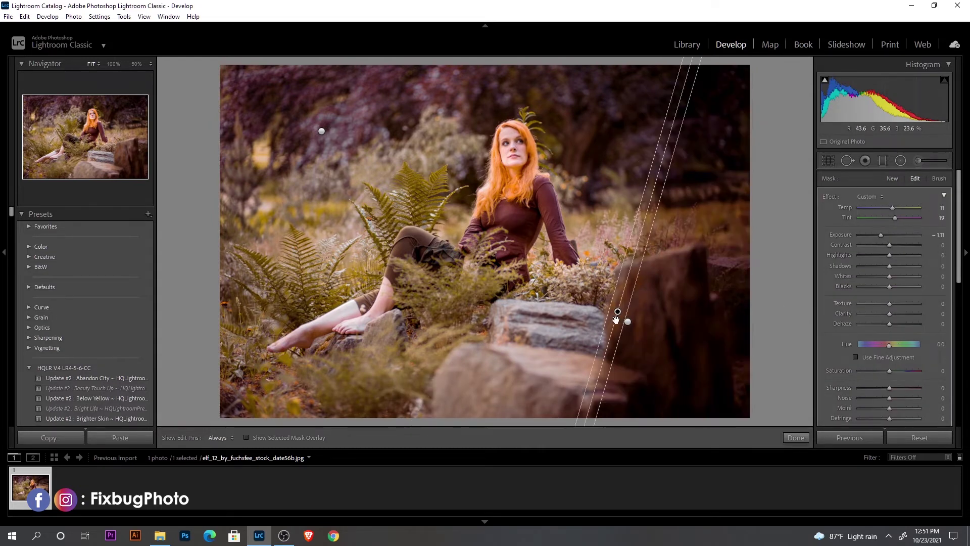
key("ctrl+z")
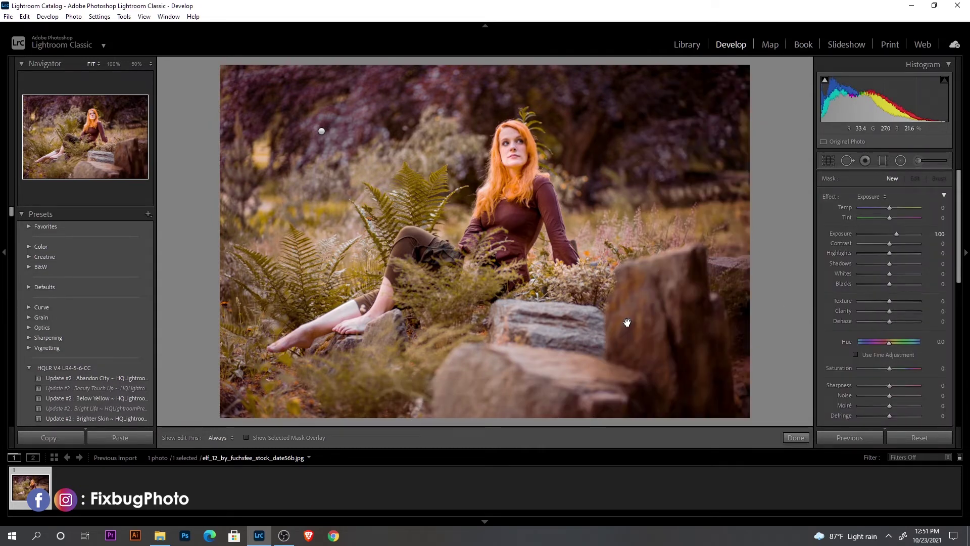
Step: Extend the inner edge of the lower-right graduated filter past the woman for a softer transition, and finish filter editing
left_click(627, 323)
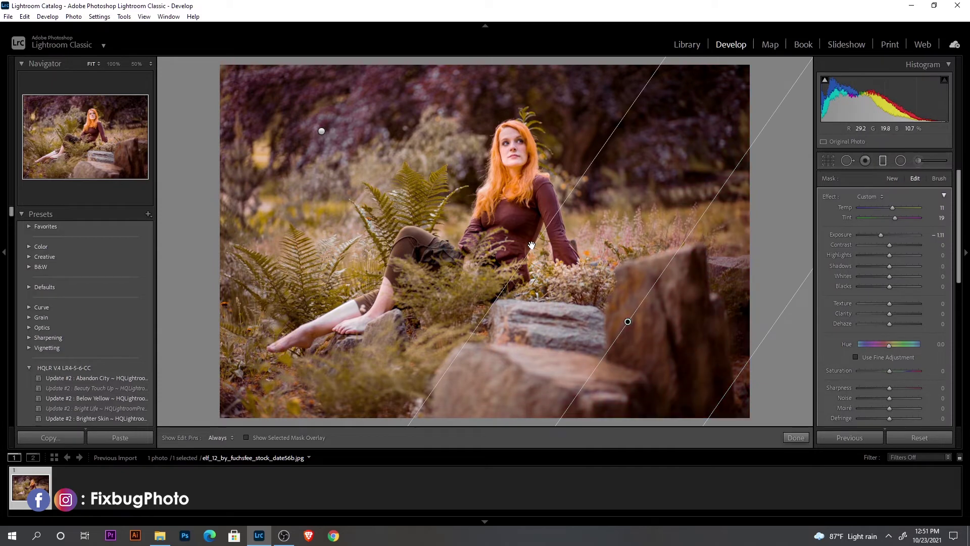
left_click_drag(529, 251, 483, 181)
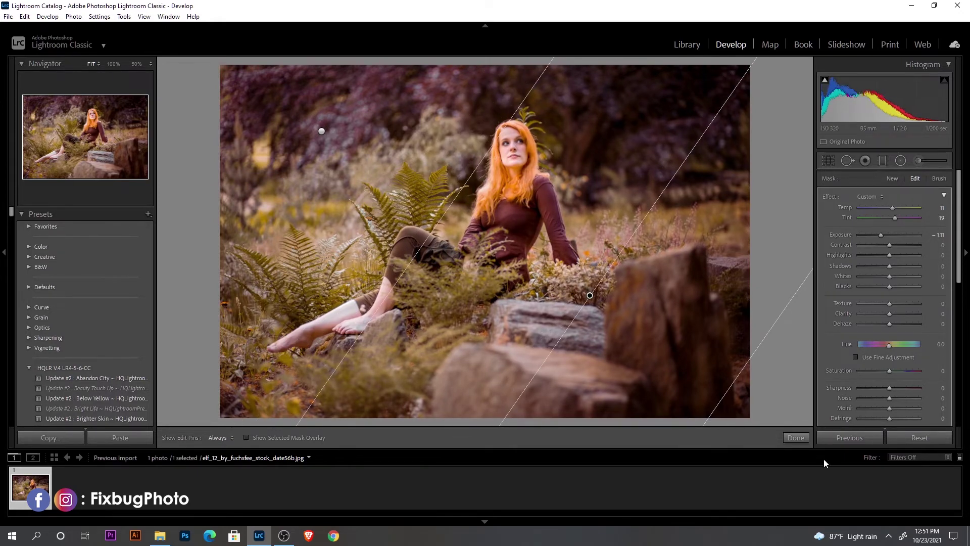
left_click(784, 441)
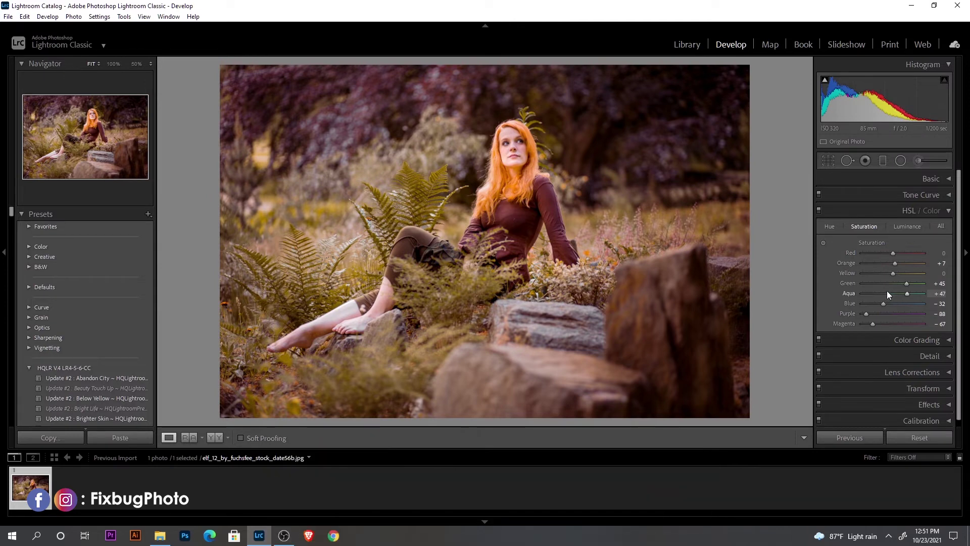
Step: Darken the yellows slightly by lowering the Yellow luminance in the HSL settings
left_click(900, 227)
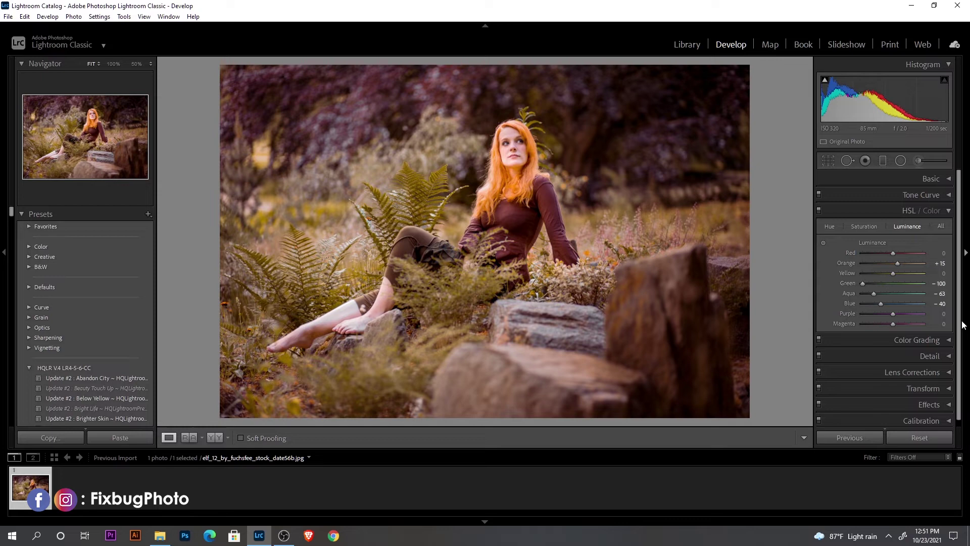
left_click_drag(875, 273, 886, 274)
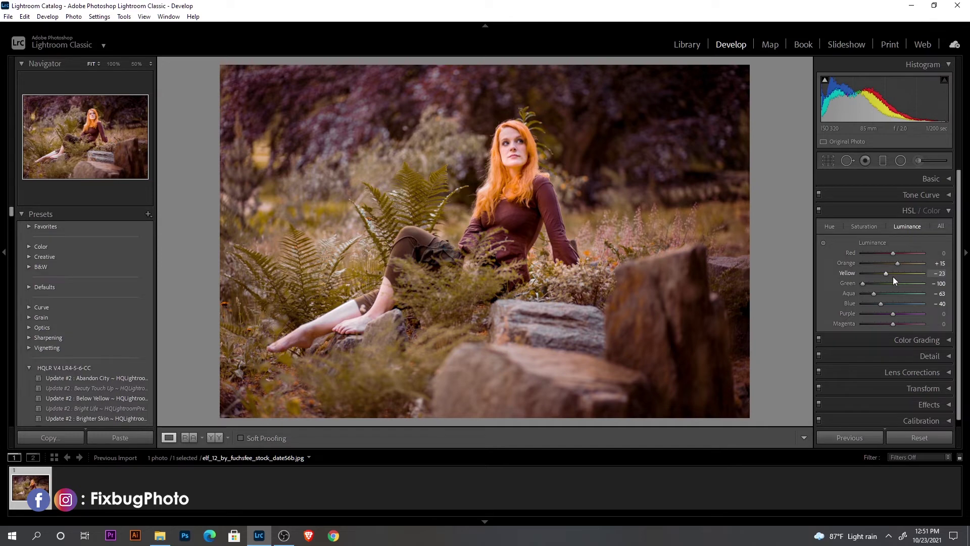
left_click(892, 277)
left_click_drag(890, 276, 888, 277)
Step: Draw a second radial filter around the woman and reshape it into a wide ellipse centered on her knees
left_click(902, 162)
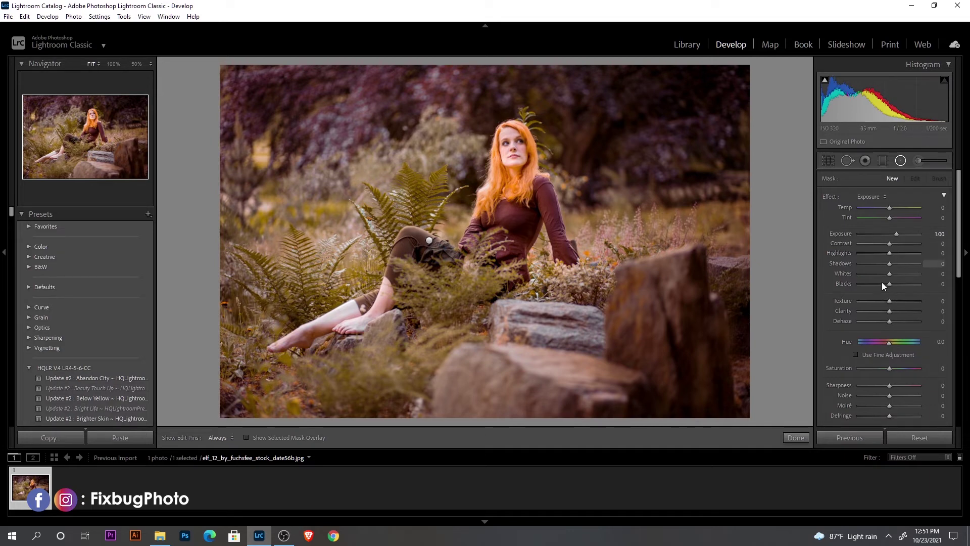
left_click_drag(402, 144, 625, 383)
left_click_drag(468, 193, 519, 322)
left_click_drag(679, 265, 620, 264)
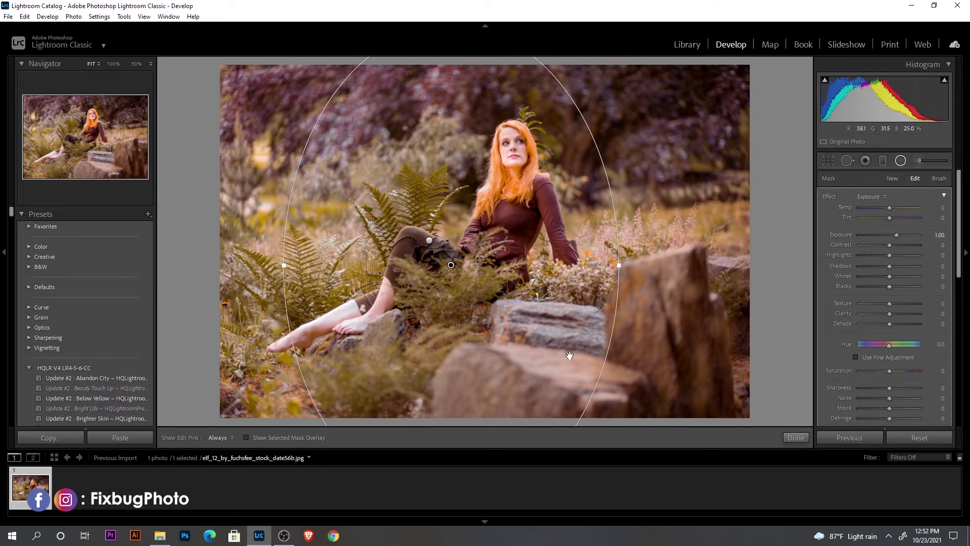
left_click_drag(610, 269, 616, 343)
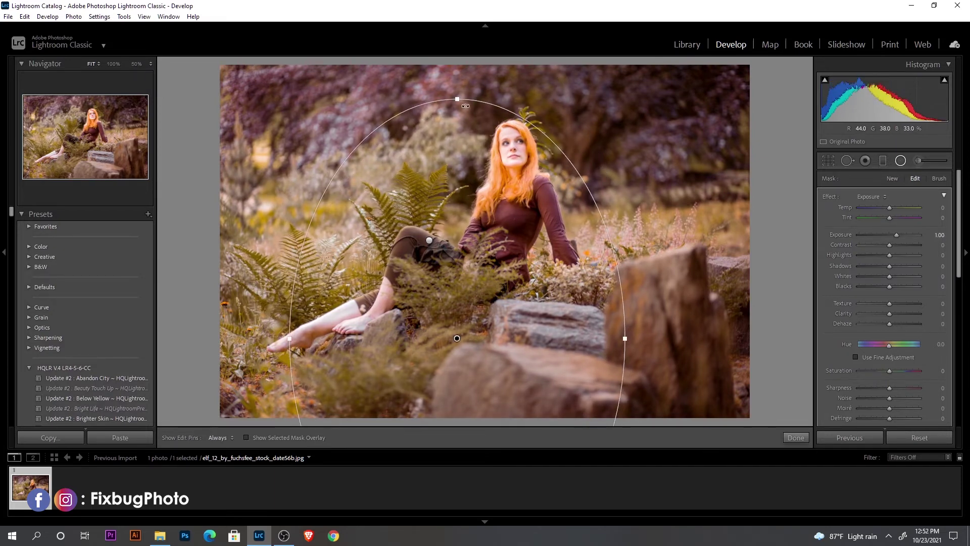
left_click_drag(456, 101, 456, 175)
left_click_drag(501, 277, 457, 195)
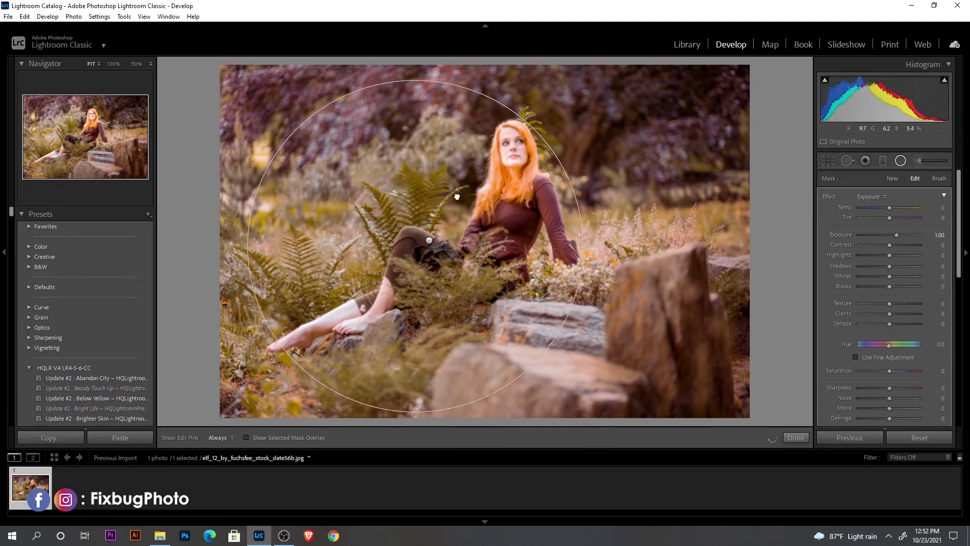
left_click_drag(582, 256, 600, 224)
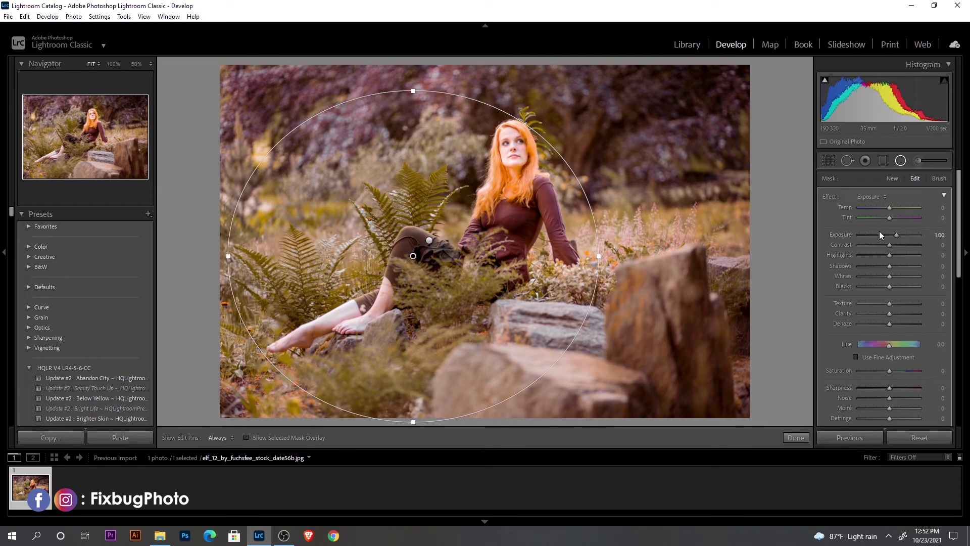
Step: Set the second radial filter's exposure to 0.30 and enlarge its ellipse slightly in width and height
left_click_drag(883, 232, 891, 232)
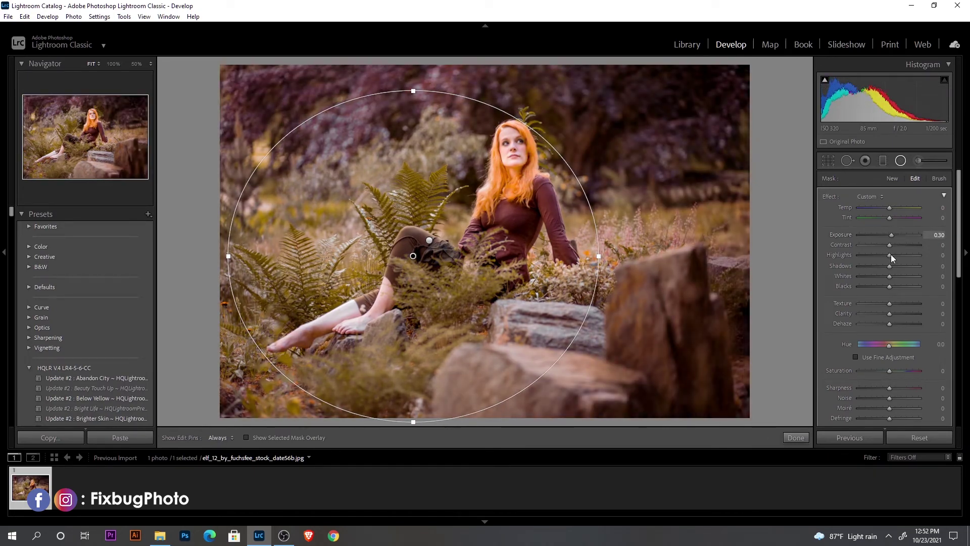
left_click_drag(600, 256, 623, 205)
left_click_drag(411, 89, 412, 85)
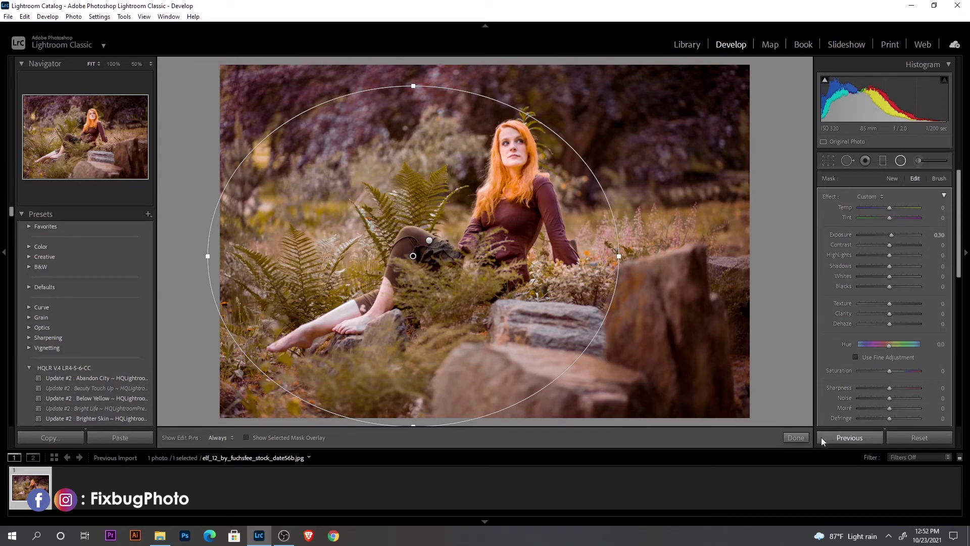
Step: Finish the radial filter and try brushing exposure 1.00 over the foreground rock with a size 20 adjustment brush
left_click(796, 437)
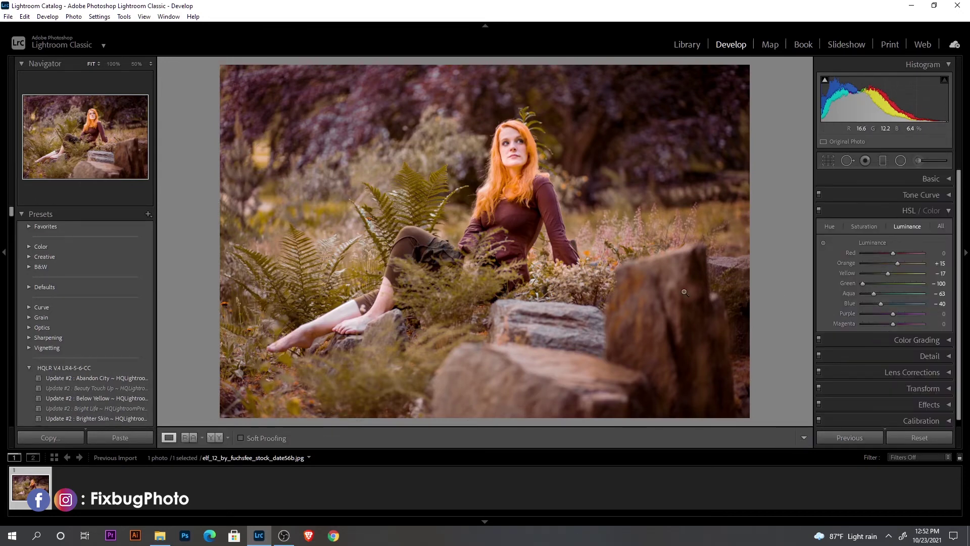
left_click(918, 161)
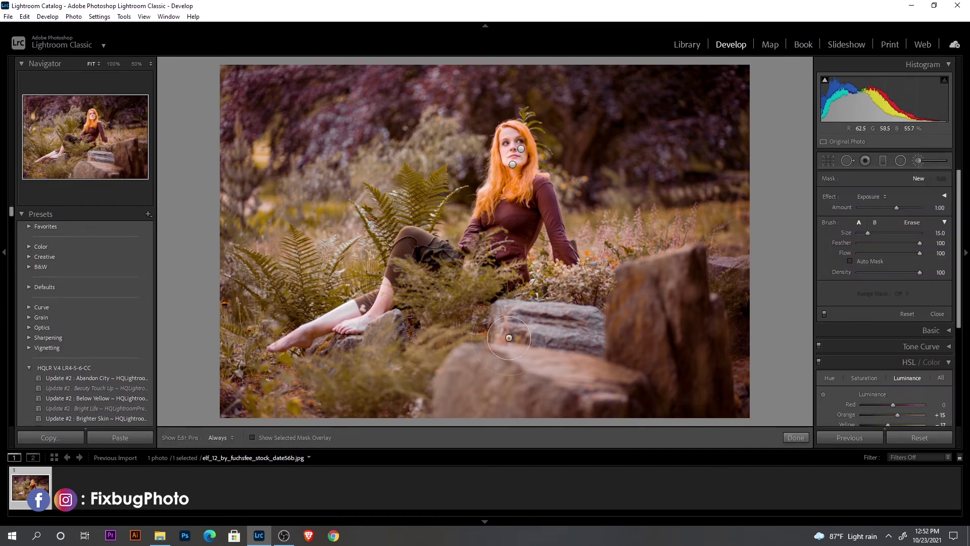
scroll(485, 337, "up", 4)
scroll(492, 352, "up", 1)
mouse_move(476, 363)
left_mouse_down()
mouse_move(459, 393)
mouse_move(526, 341)
mouse_move(586, 336)
left_mouse_up()
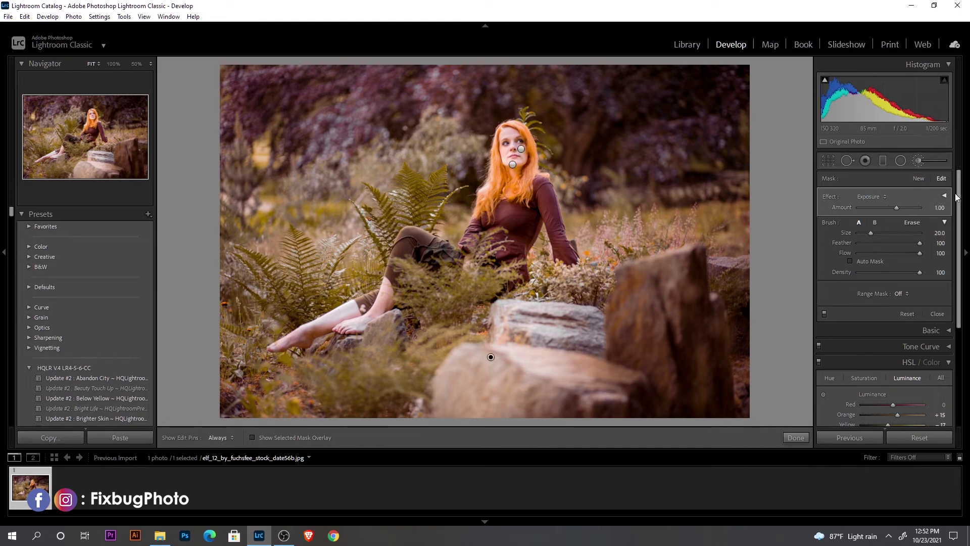
mouse_move(956, 171)
left_mouse_down()
mouse_move(956, 219)
mouse_move(957, 171)
left_mouse_up()
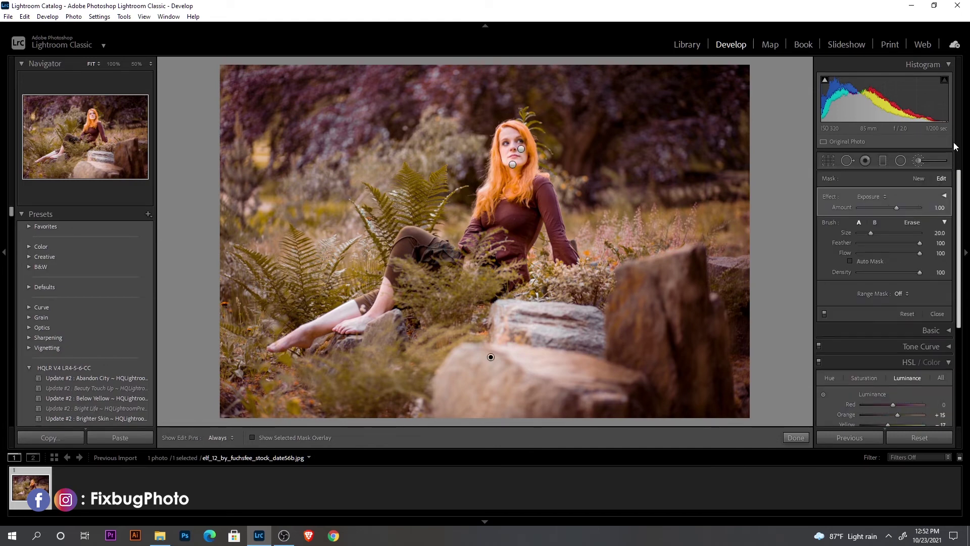
Step: Start a new adjustment brush mask, set its exposure to -0.17, and leave the brush settings
left_click(920, 179)
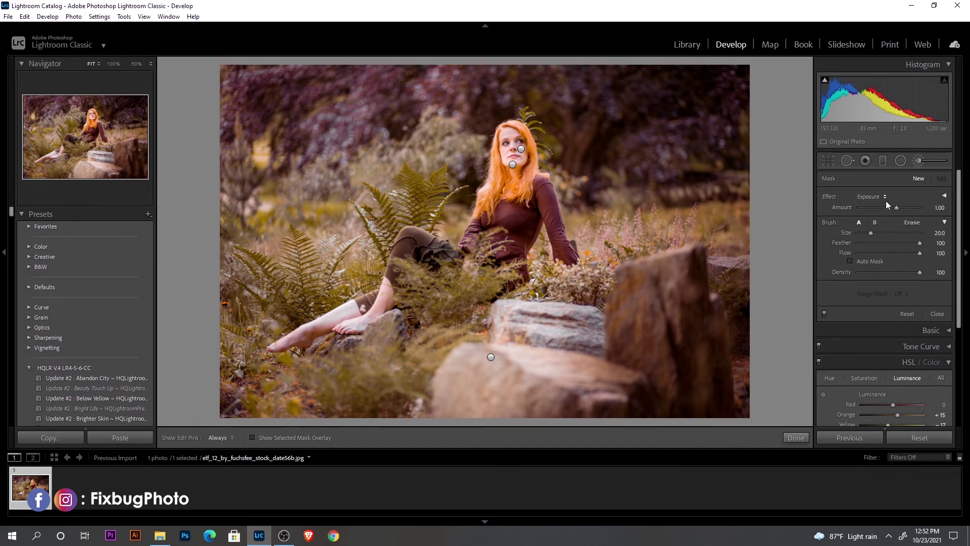
left_click_drag(885, 204, 880, 208)
left_click_drag(888, 207, 889, 208)
left_click(918, 161)
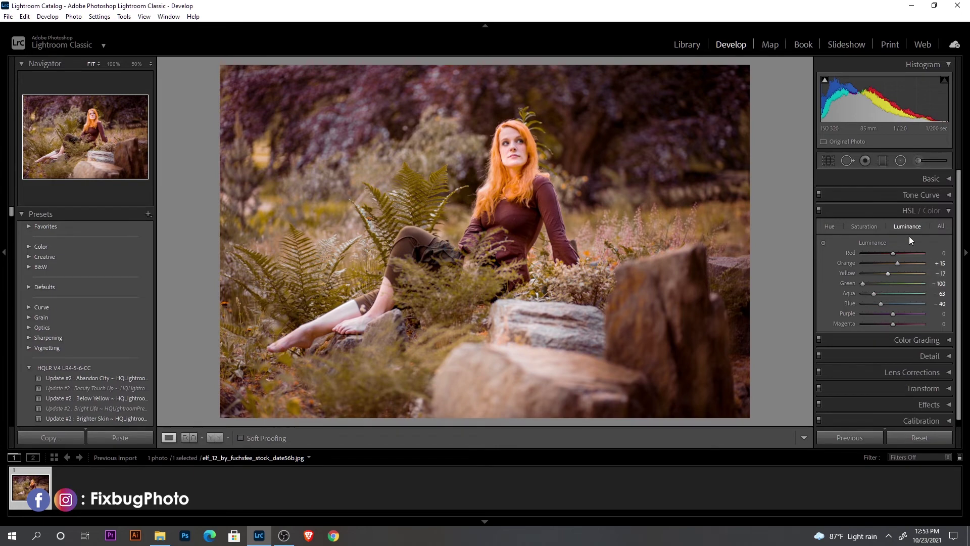
Step: Delete the adjustment brush mask from the foreground rock
left_click(918, 162)
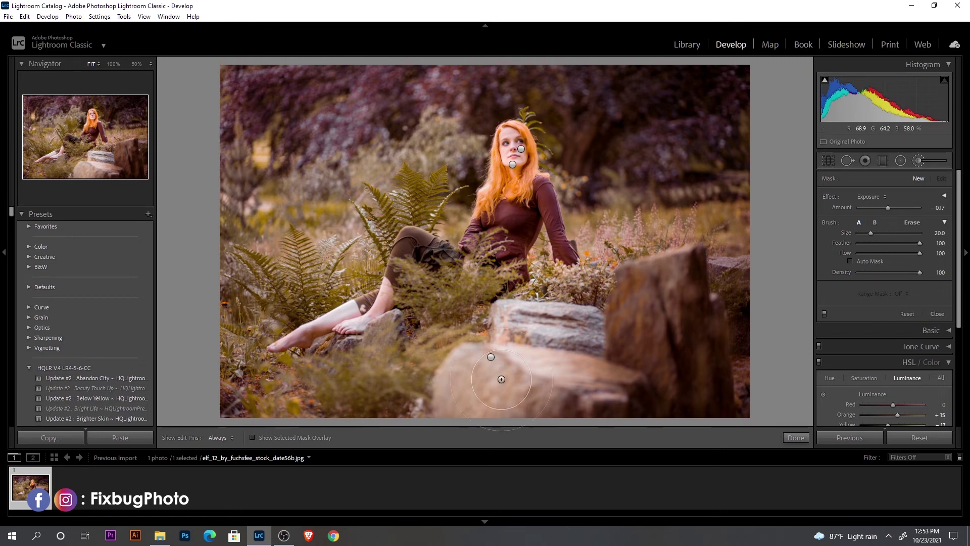
right_click(490, 357)
left_click(514, 373)
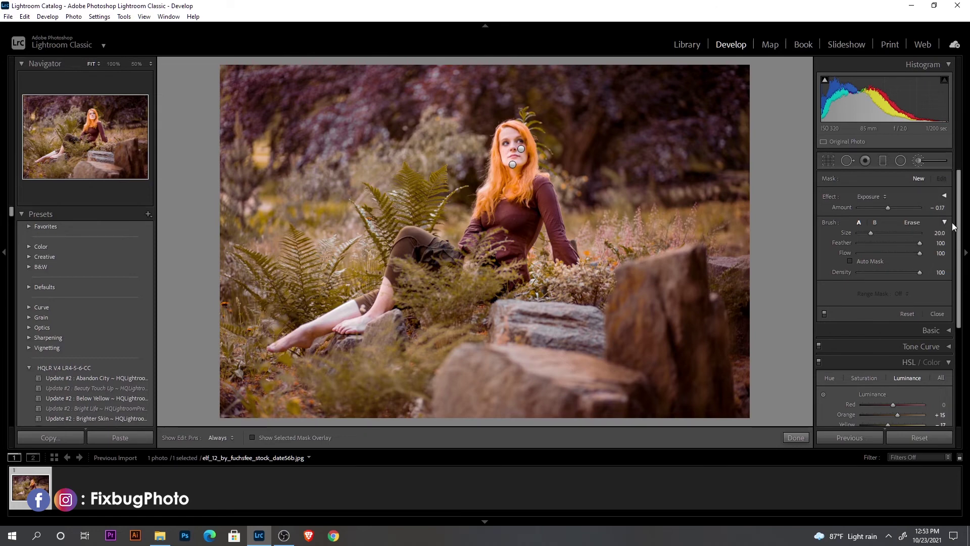
left_click(926, 163)
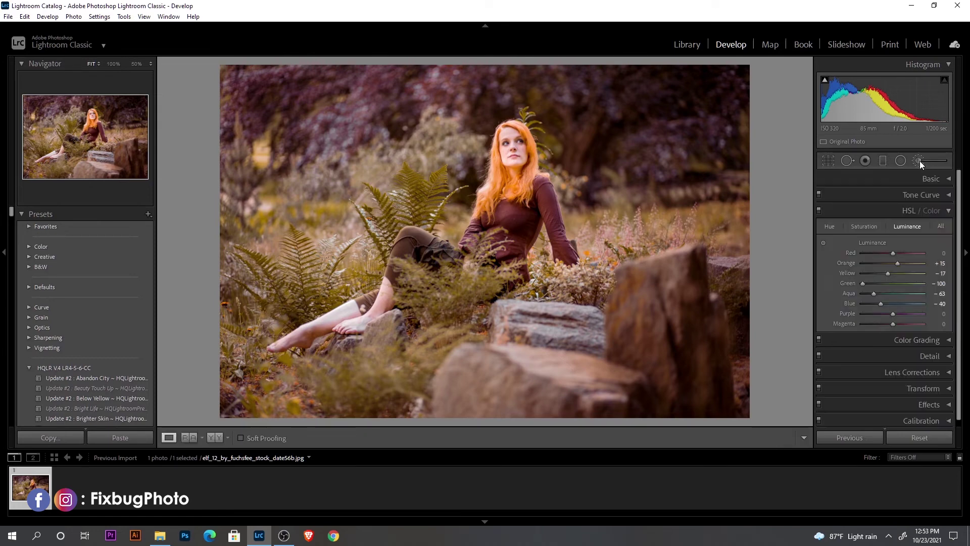
left_click(915, 161)
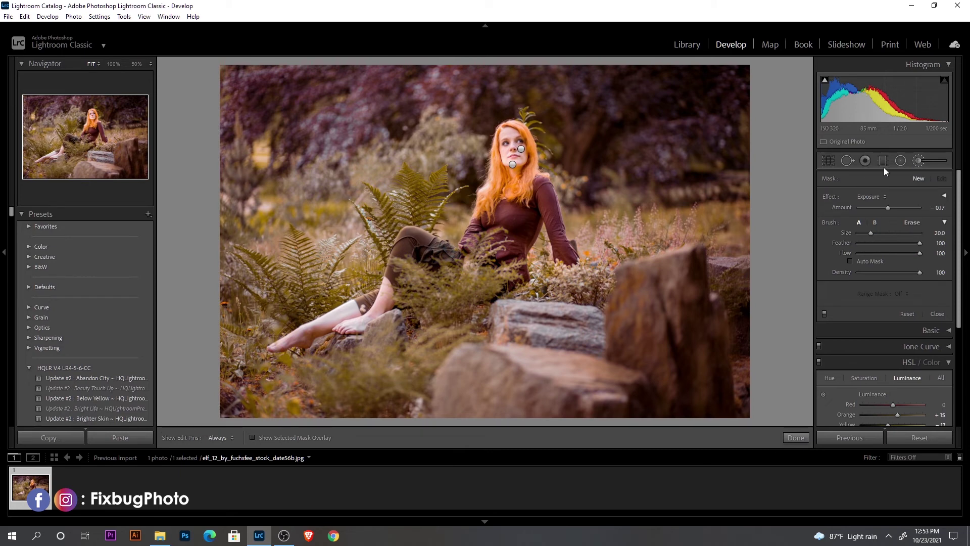
left_click(901, 162)
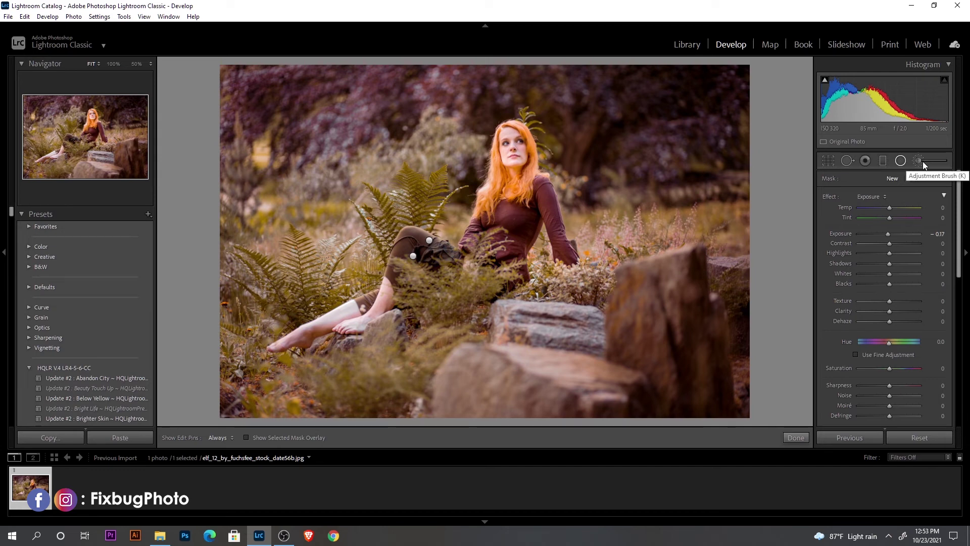
left_click(919, 159)
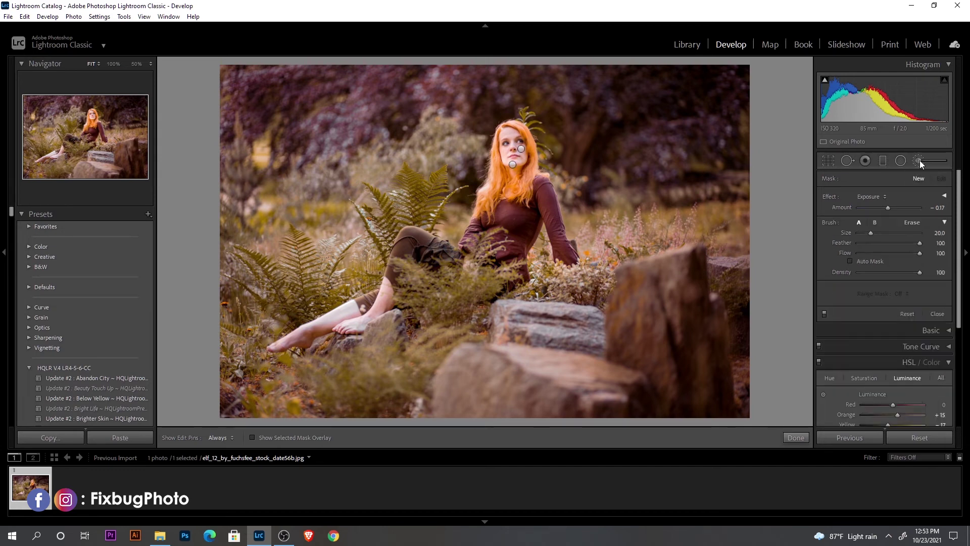
left_click(875, 197)
left_click(878, 194)
left_click(795, 437)
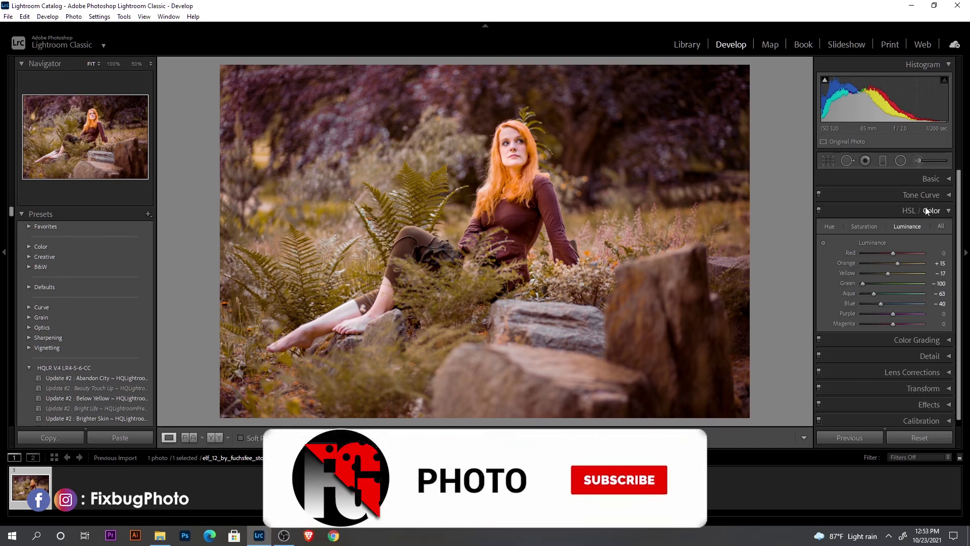
left_click(917, 165)
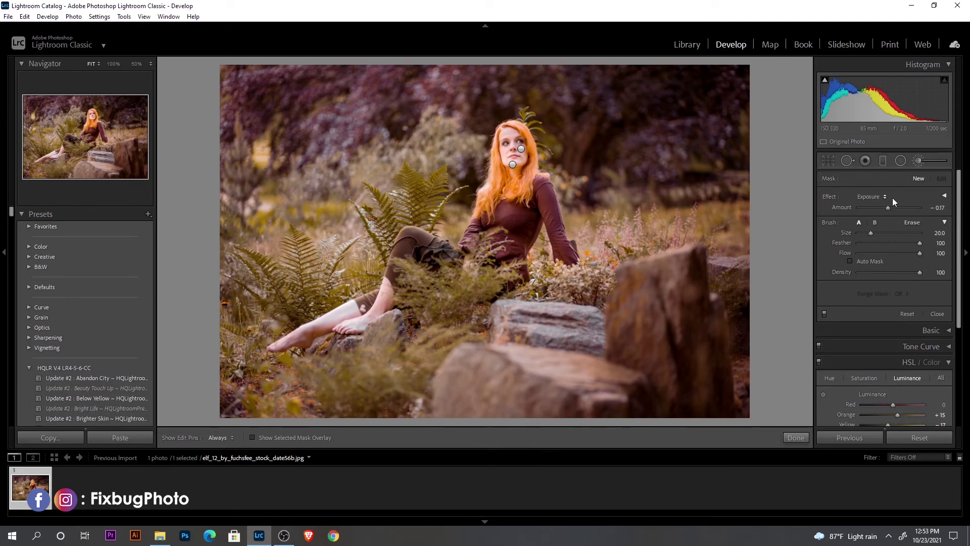
left_click(917, 161)
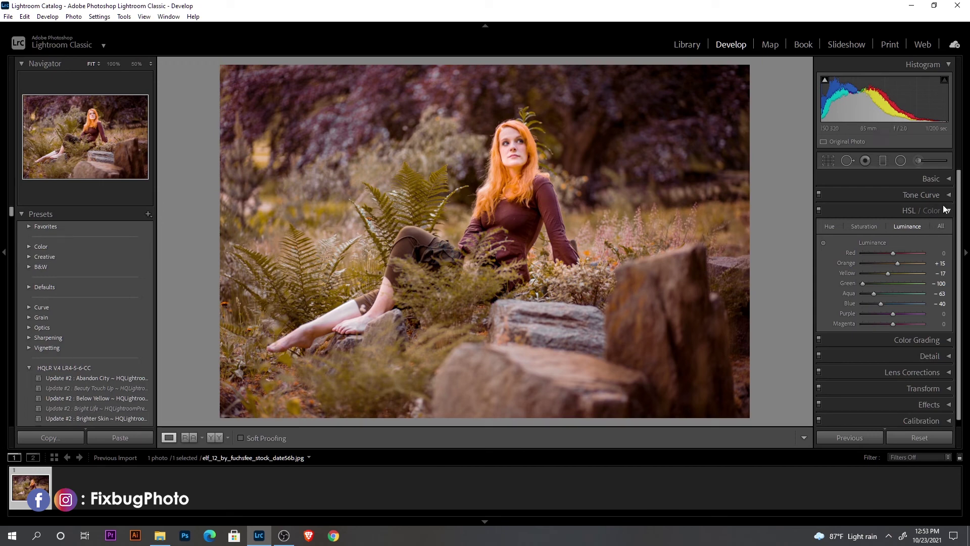
Step: Brush a new adjustment mask over the foreground rock and lower its exposure to -0.84
left_click(924, 162)
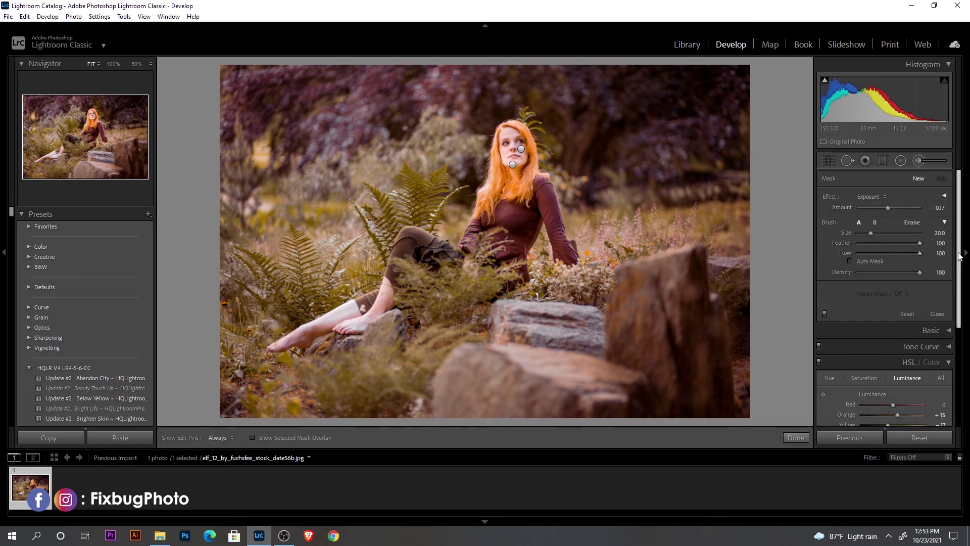
left_click(943, 197)
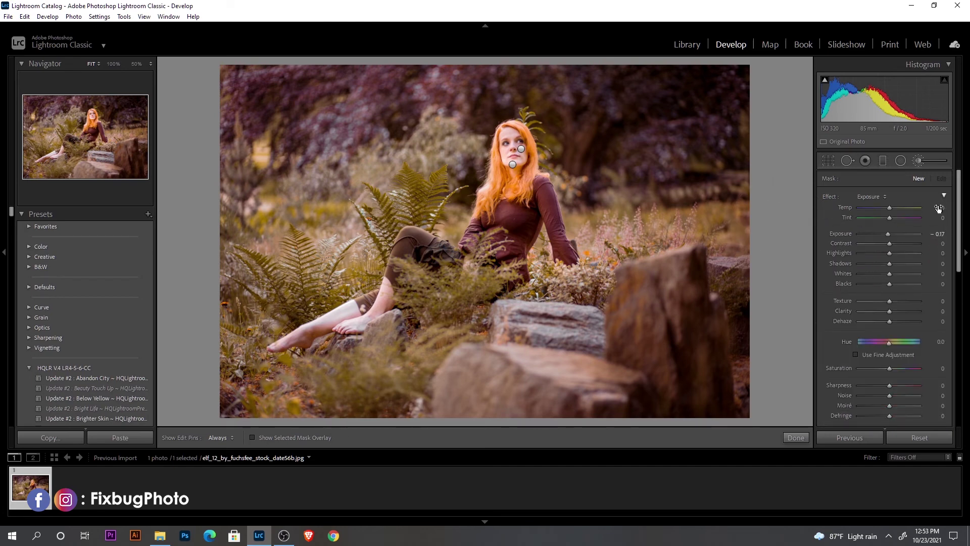
left_click(920, 159)
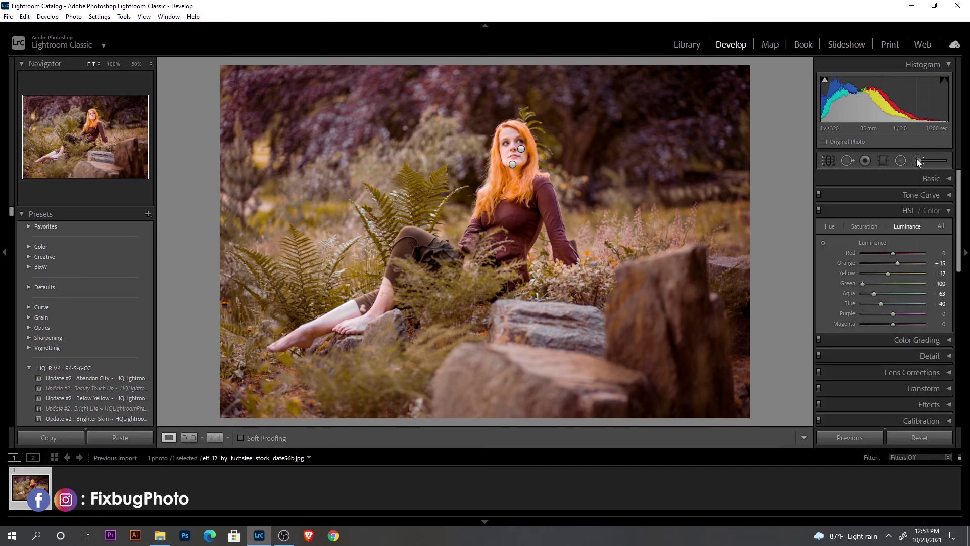
left_click(918, 161)
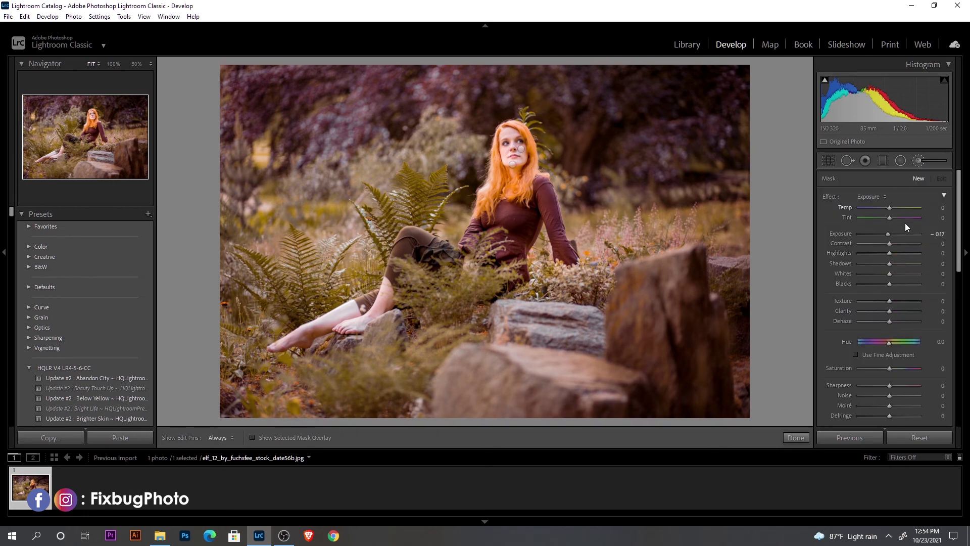
key("h")
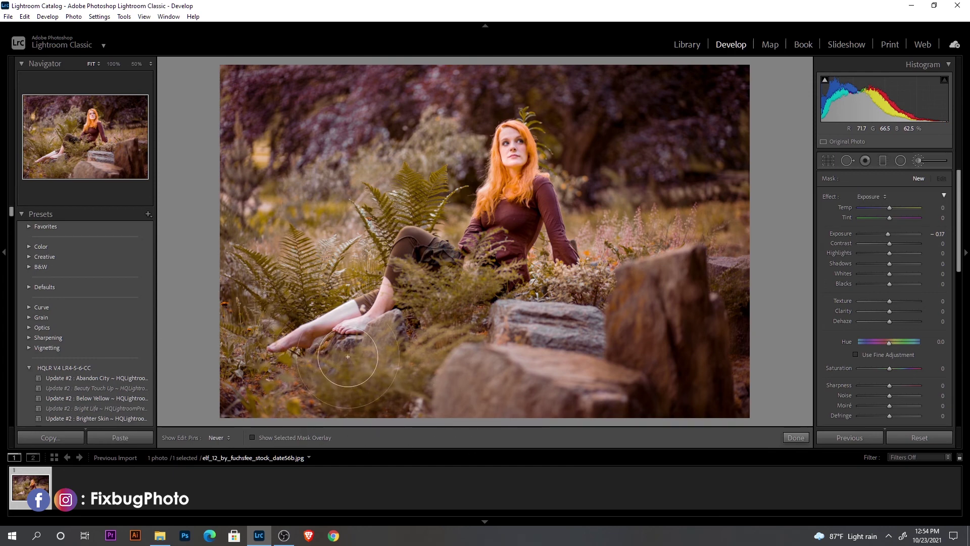
left_click_drag(568, 362, 638, 341)
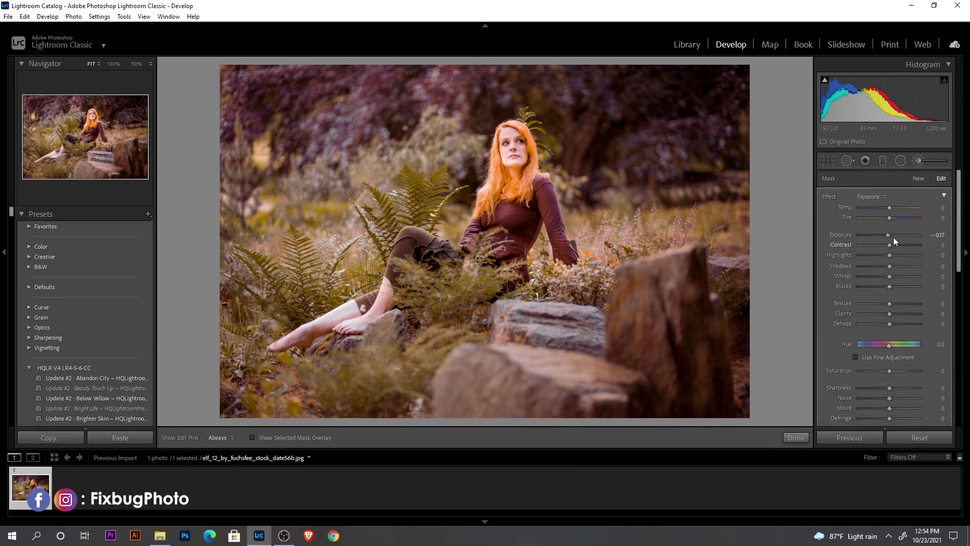
left_click_drag(889, 236, 879, 236)
Step: Extend the darkening brush over the tall rock, the left background and both side edges of the photo, undoing one stray stroke
mouse_move(639, 276)
left_mouse_down()
mouse_move(649, 242)
mouse_move(643, 250)
mouse_move(676, 263)
mouse_move(685, 310)
left_mouse_up()
key("ctrl+z")
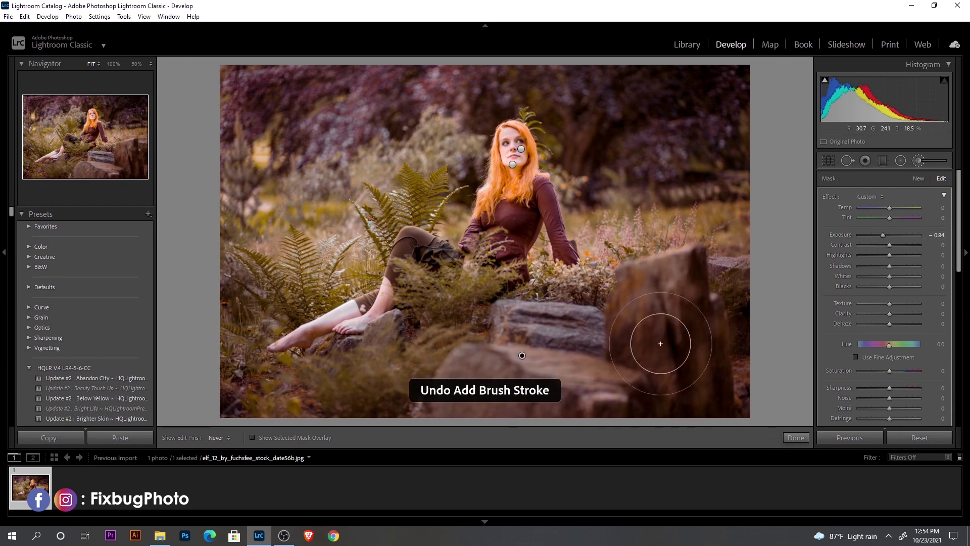
key("h")
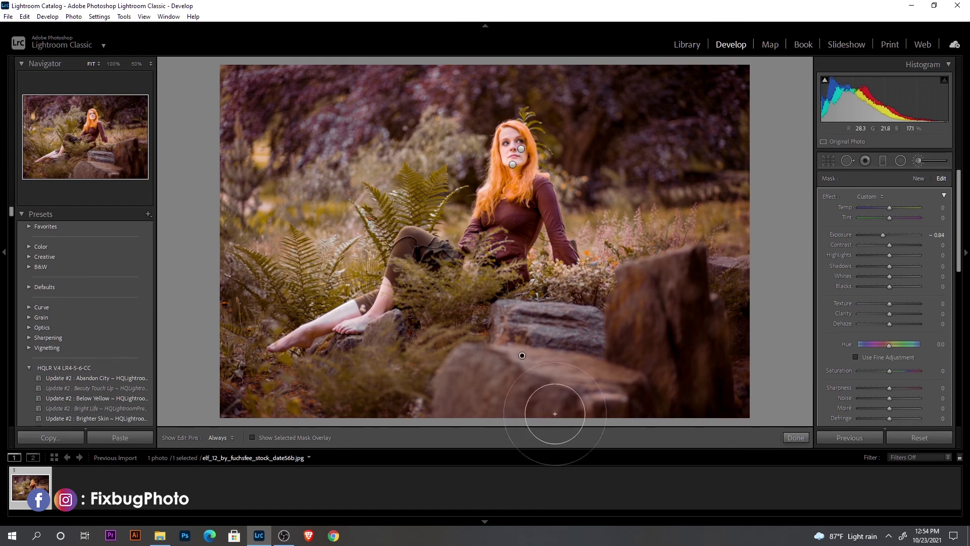
mouse_move(282, 214)
left_mouse_down()
mouse_move(243, 264)
mouse_move(370, 141)
left_mouse_up()
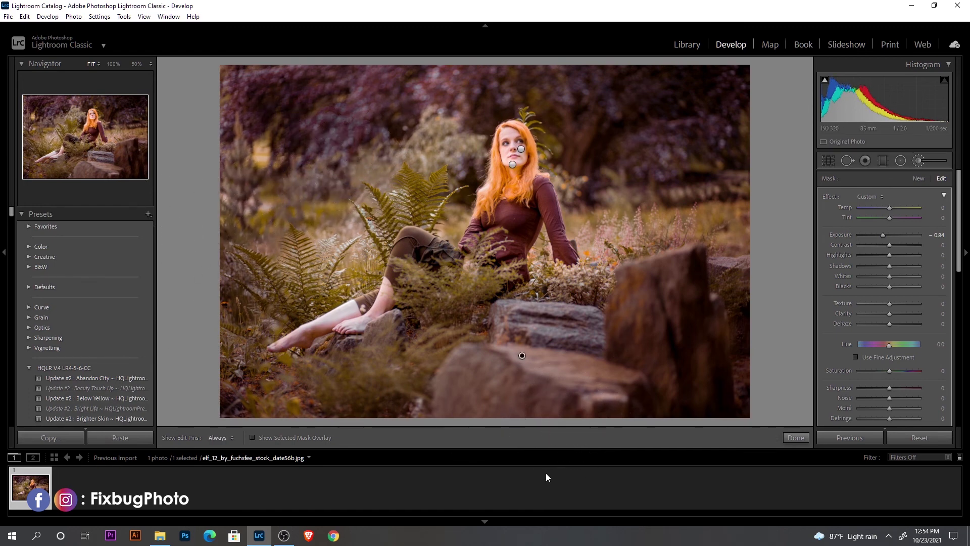
left_click_drag(197, 68, 183, 353)
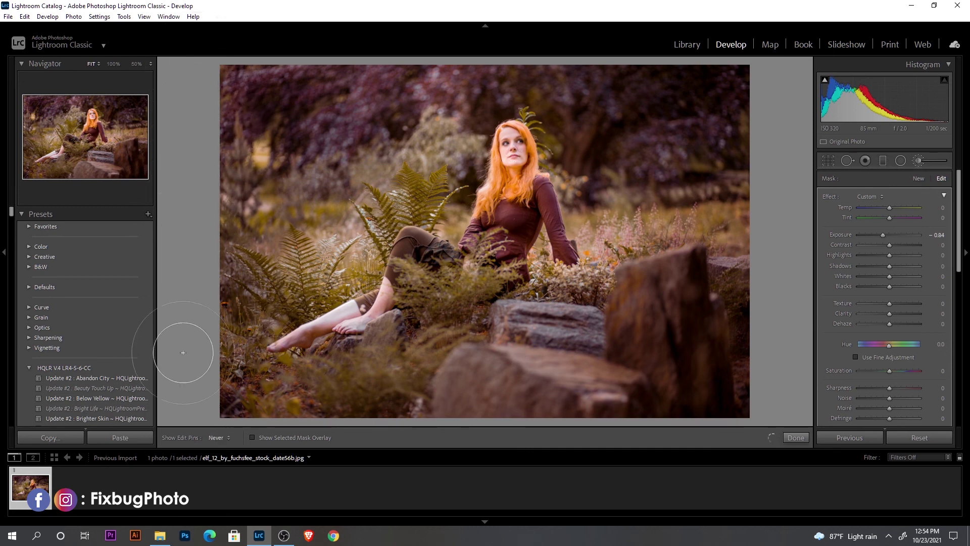
mouse_move(755, 170)
left_mouse_down()
mouse_move(767, 199)
mouse_move(772, 75)
mouse_move(797, 199)
mouse_move(752, 249)
mouse_move(794, 305)
mouse_move(754, 251)
mouse_move(730, 239)
mouse_move(784, 323)
mouse_move(761, 412)
left_mouse_up()
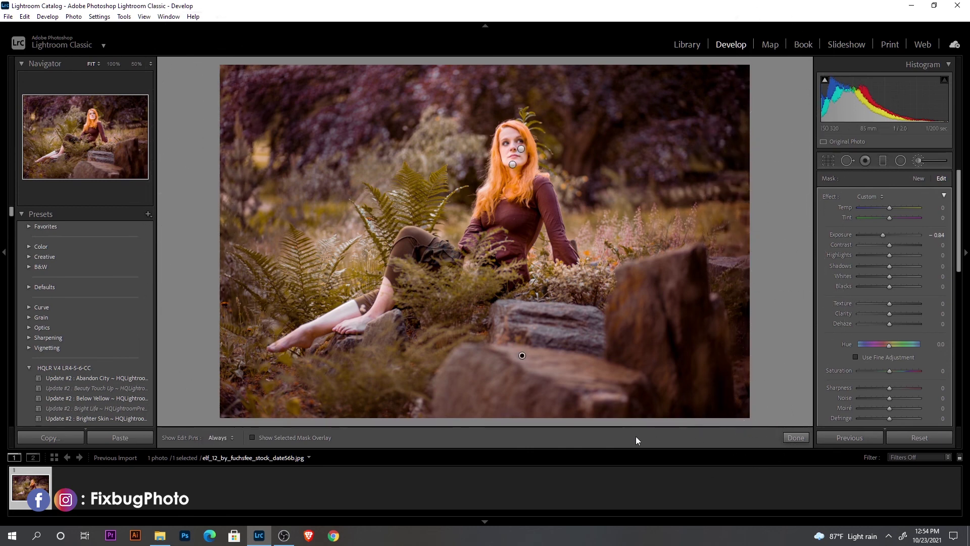